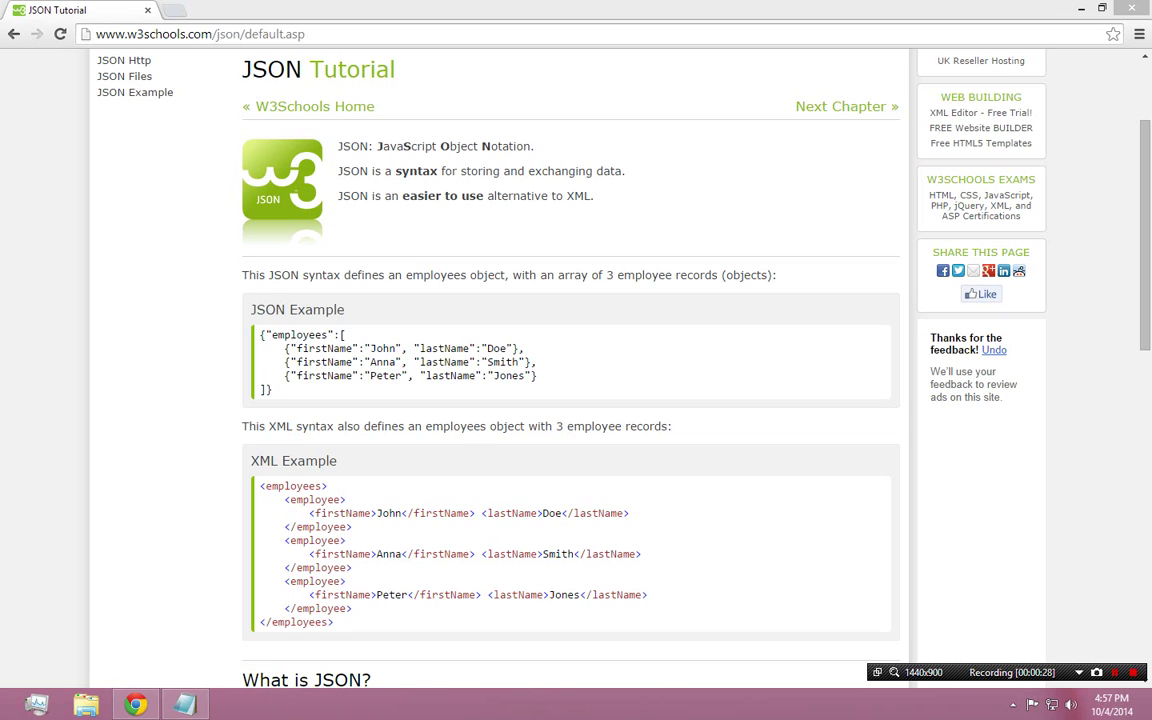
- Compare the XML and JSON employees examples on the JSON Tutorial page, including the statement that JSON is easier to use than XML
drag(260, 486, 488, 594)
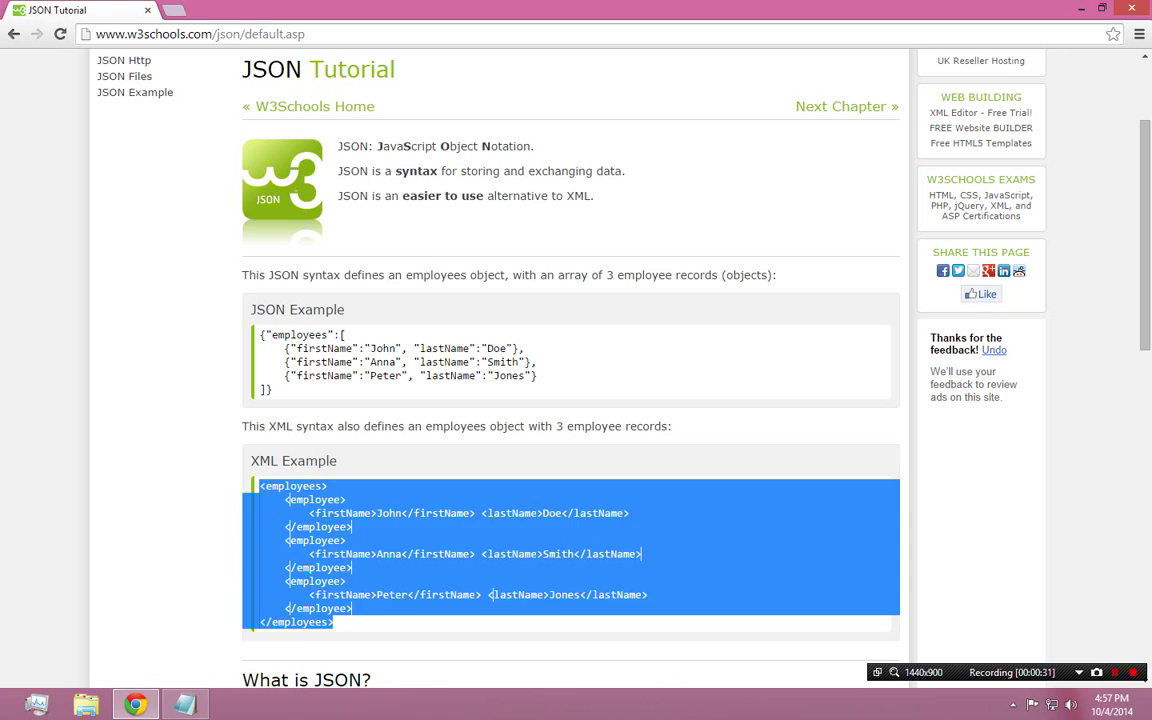
click(943, 603)
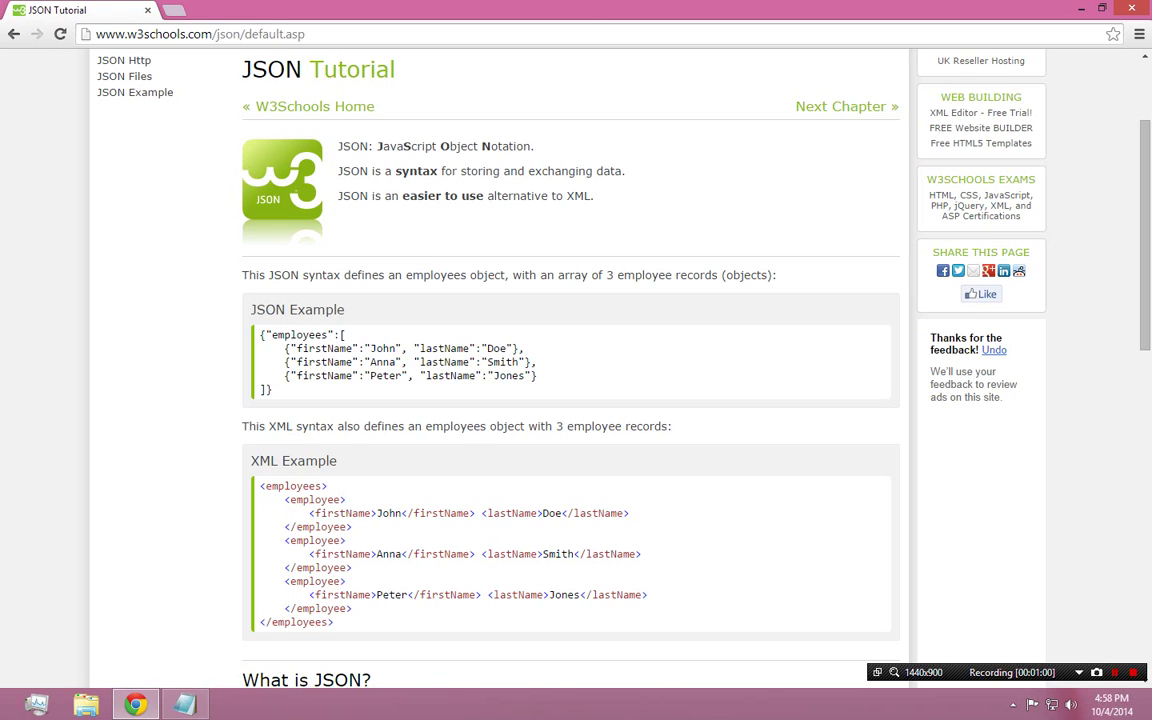
drag(272, 390, 259, 335)
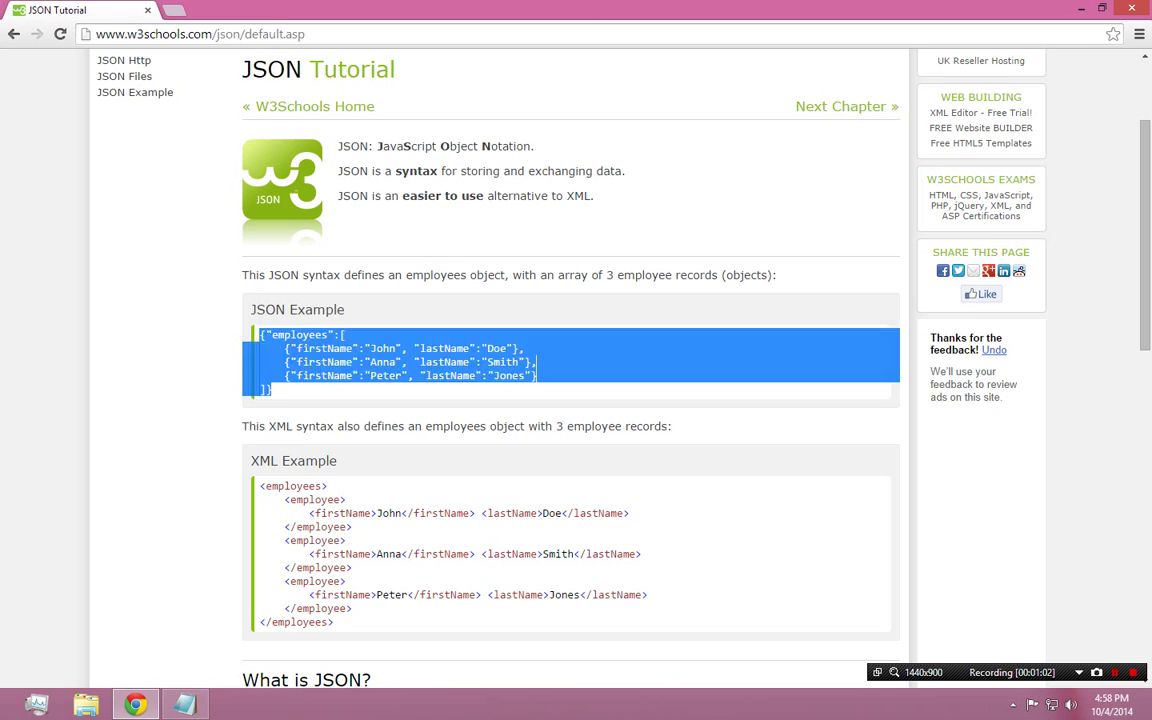
click(537, 367)
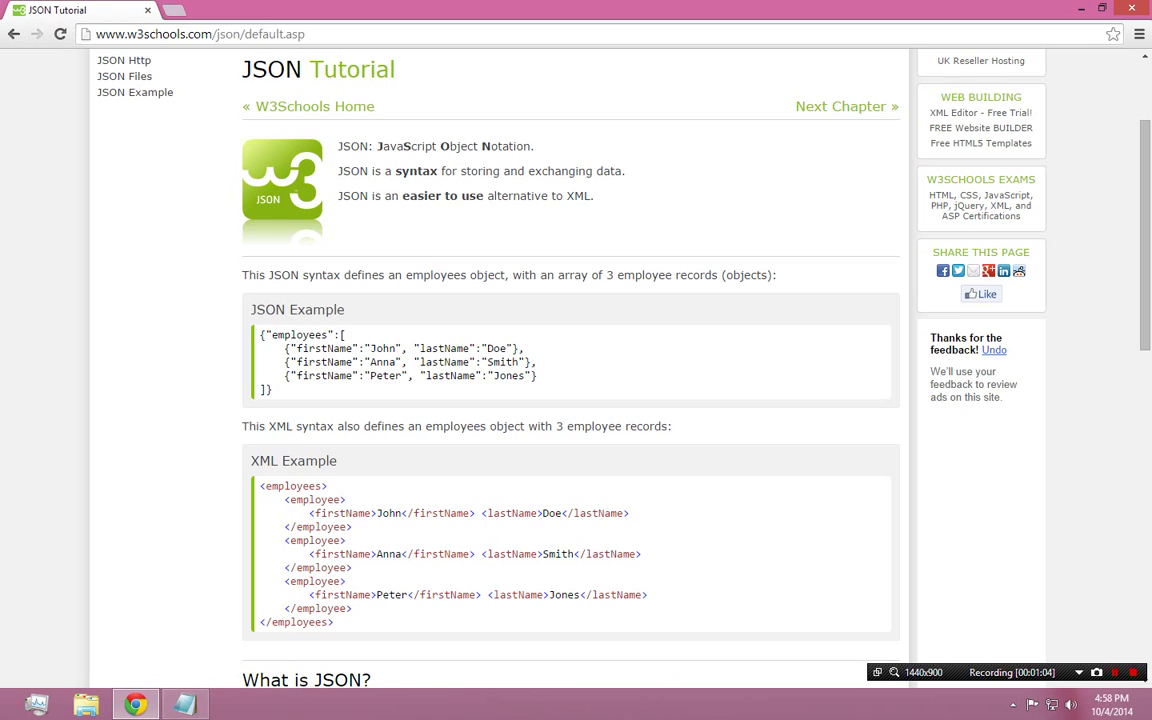
drag(402, 196, 484, 196)
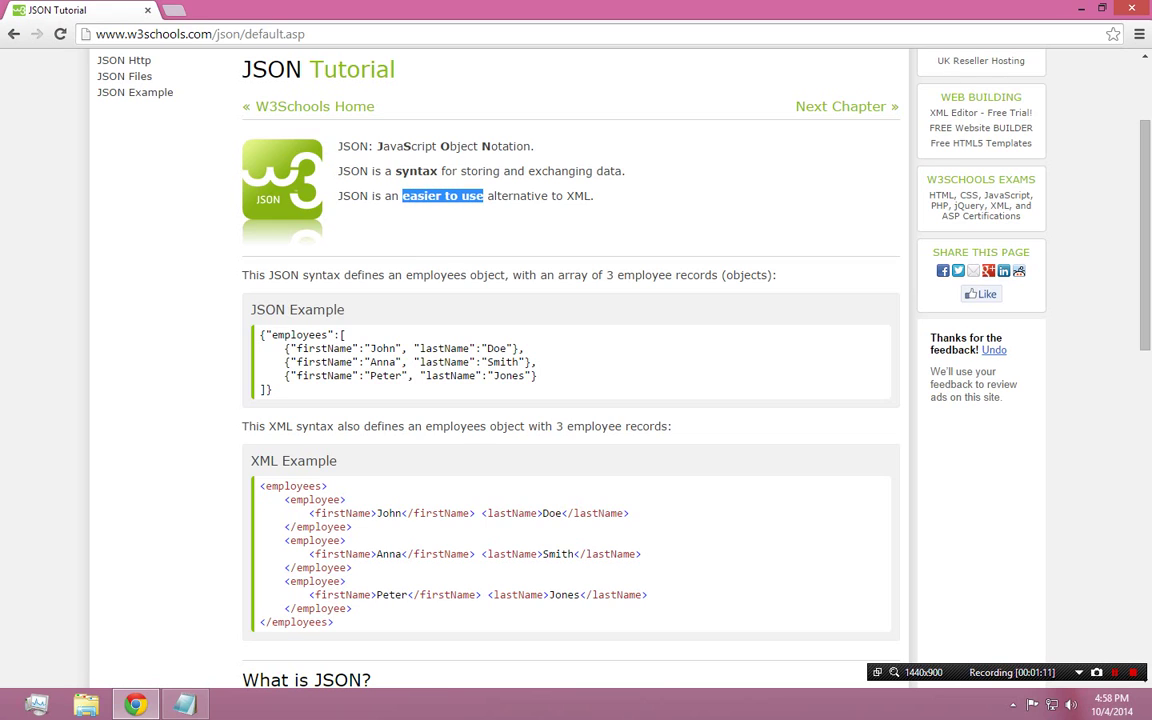
click(486, 197)
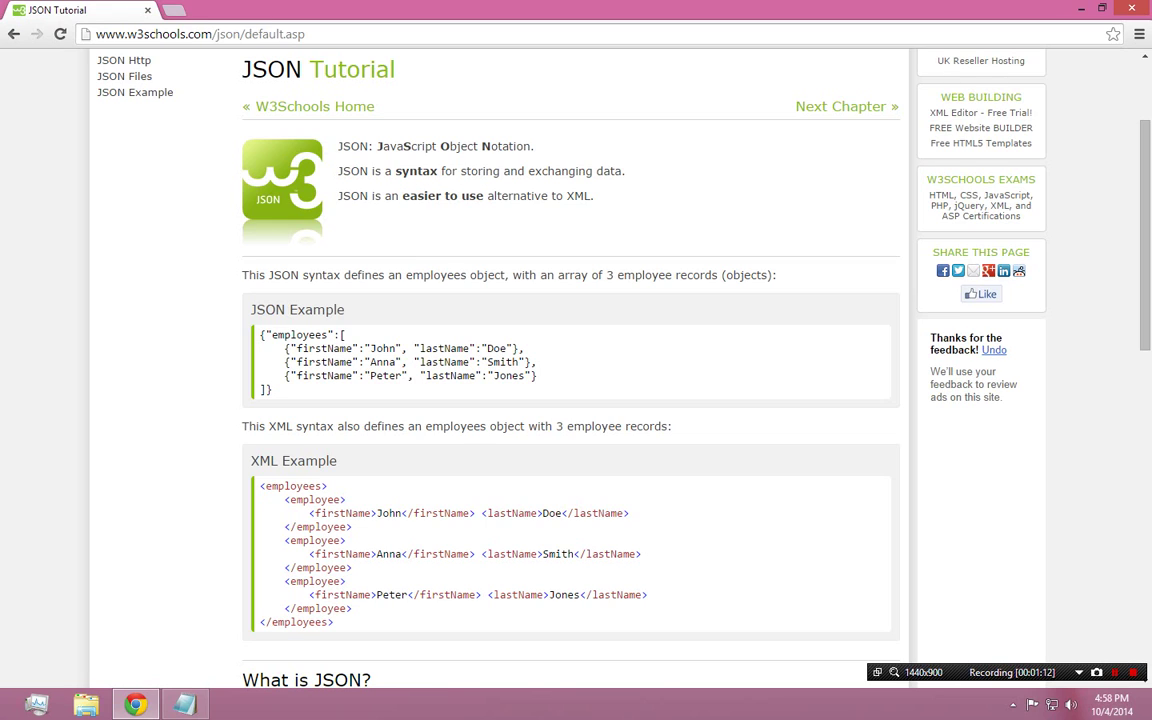
drag(484, 196, 402, 196)
click(402, 196)
drag(538, 375, 258, 335)
click(536, 366)
drag(273, 390, 260, 335)
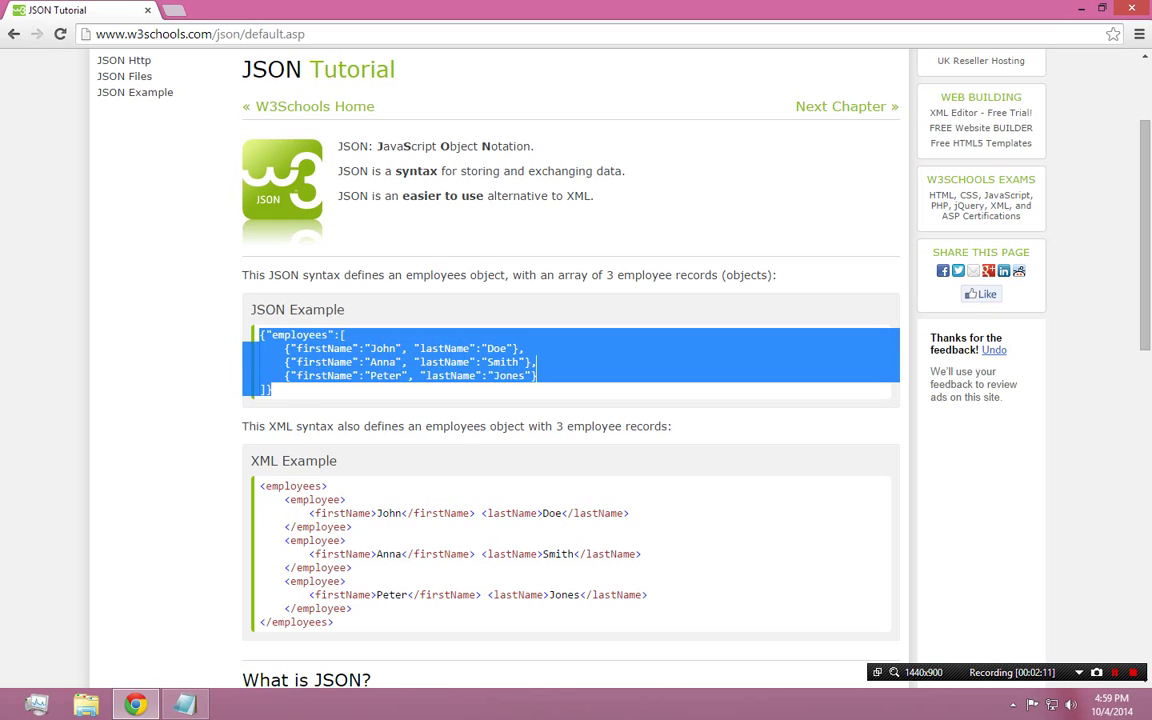
click(560, 365)
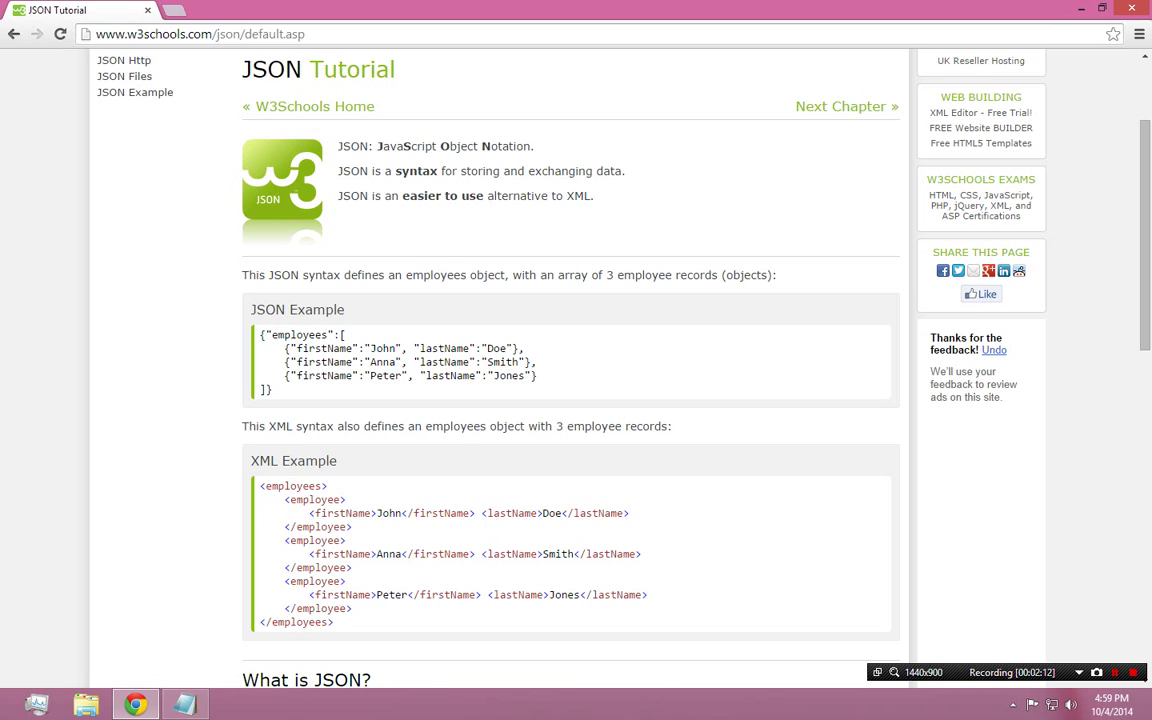
drag(272, 390, 260, 334)
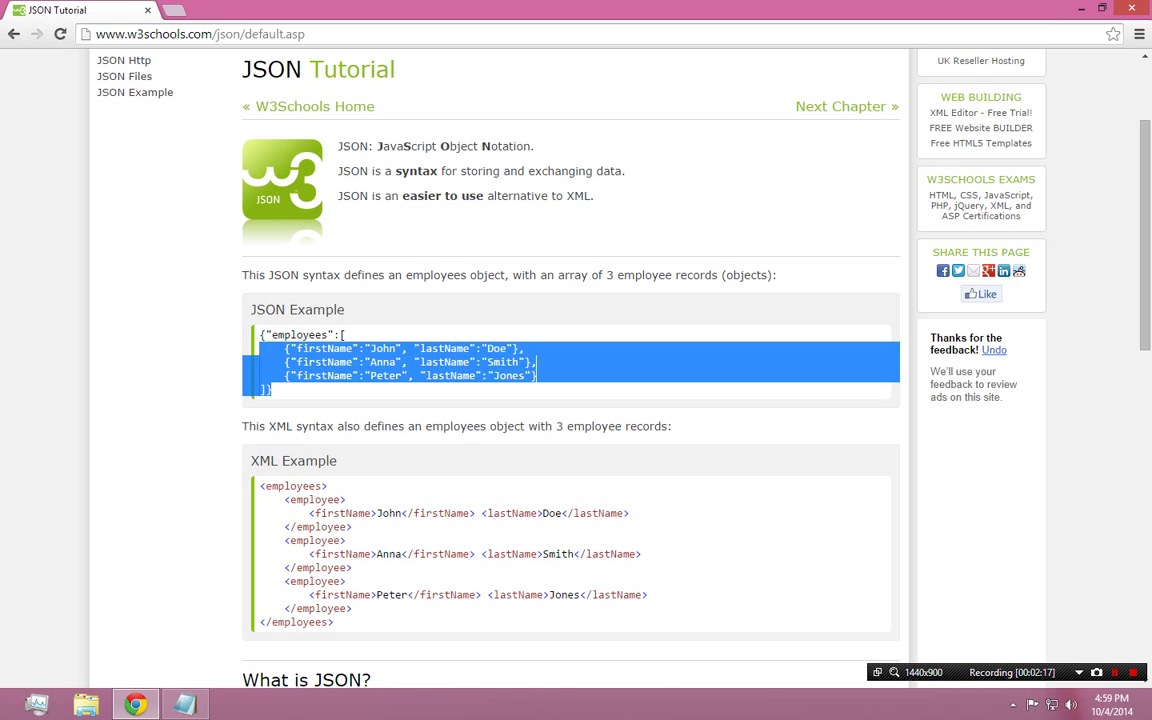
click(537, 362)
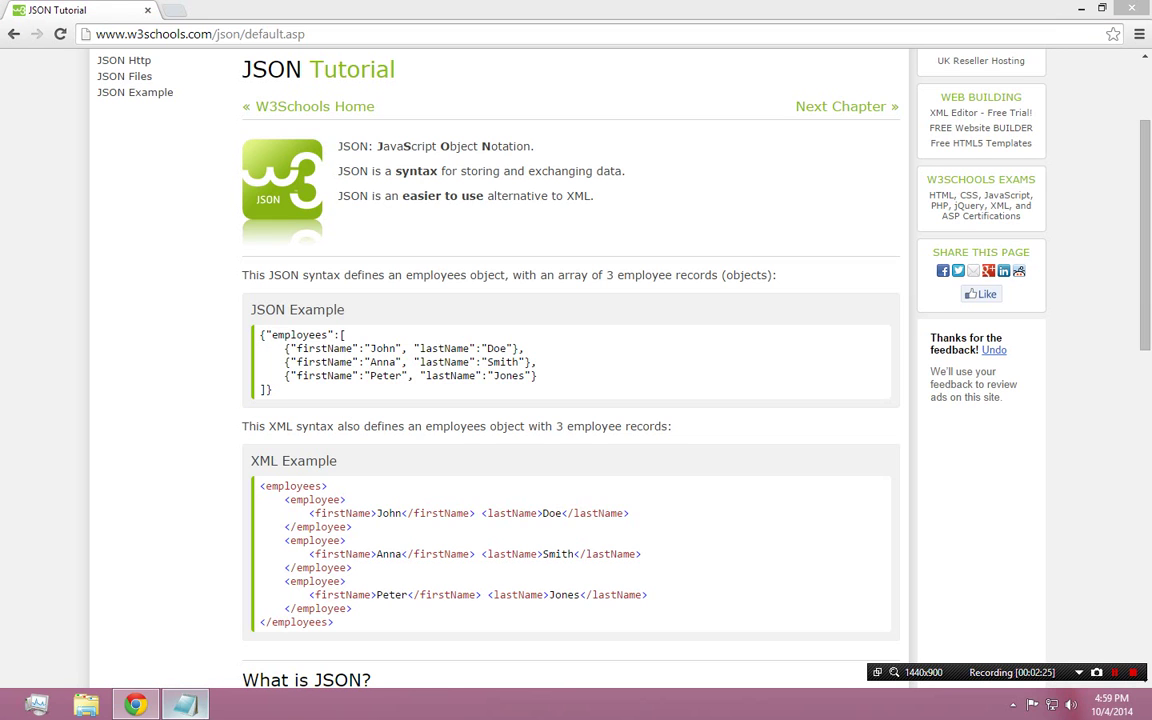
- Switch to the blank Notepad document, make its window smaller and place it beside the web page's examples
click(184, 705)
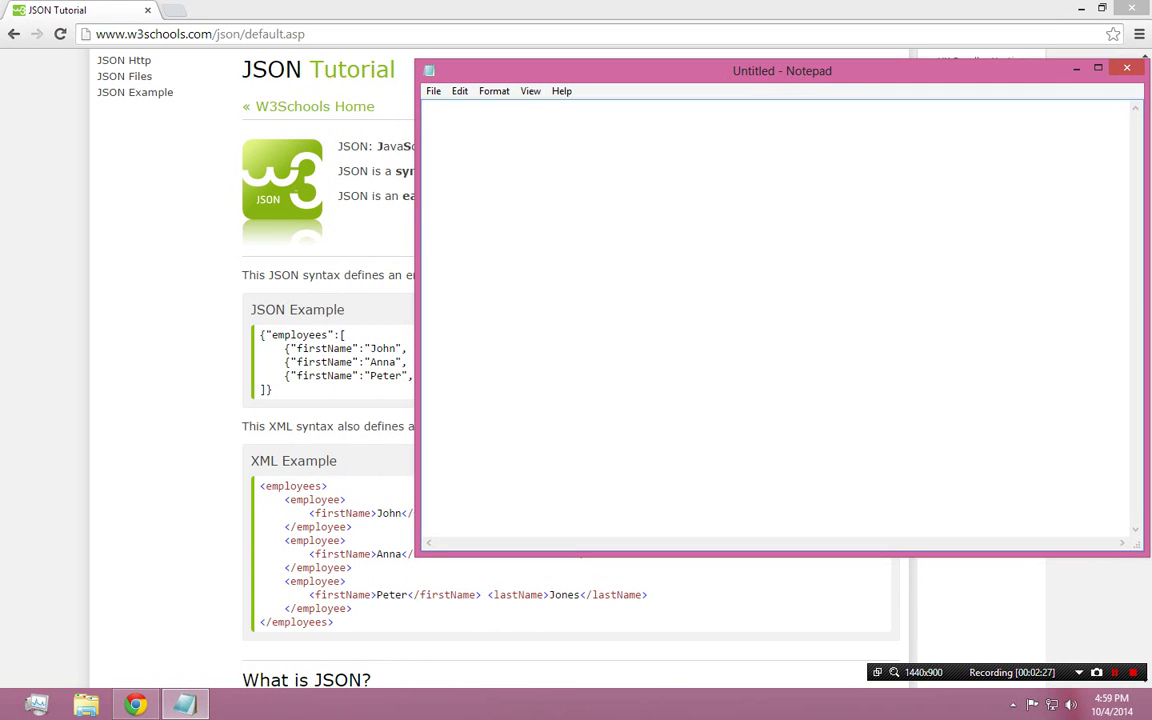
drag(416, 60, 549, 139)
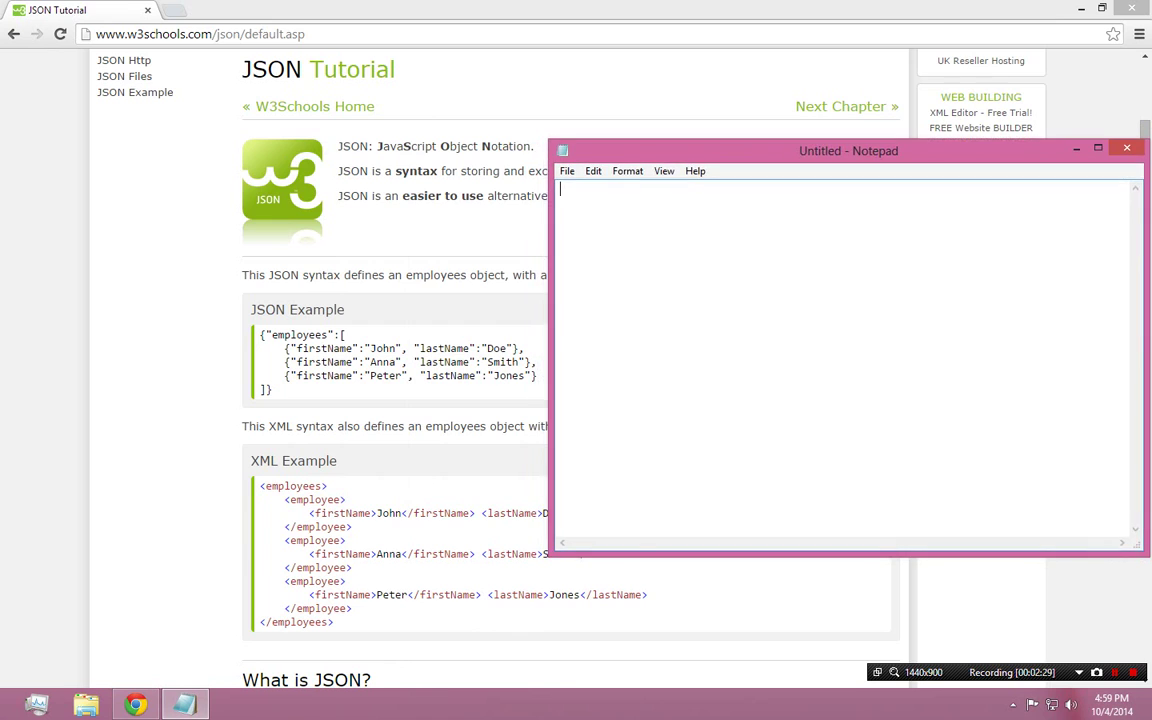
drag(660, 150, 597, 92)
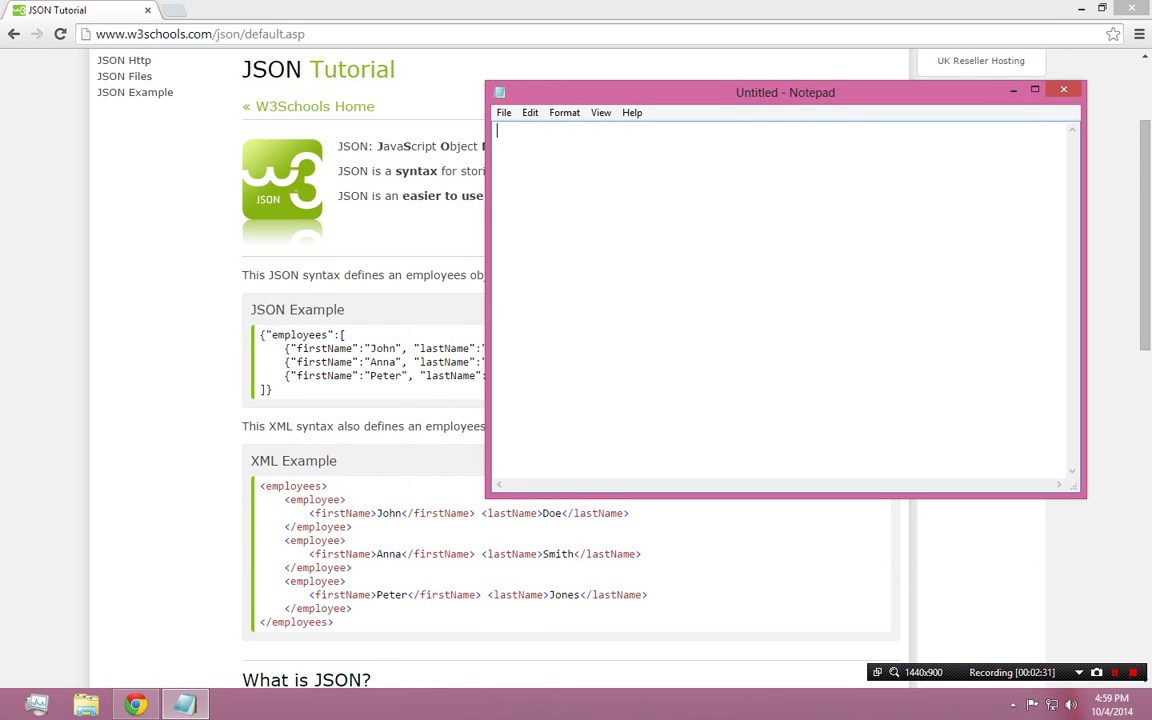
- Write a sample name/value pair named "x", trying 5 and the string "asdf" as its value
text(")
text(name")
key(BackSpace)
key(BackSpace)
key(BackSpace)
key(BackSpace)
key(BackSpace)
key(BackSpace)
text(x" : 5)
key(BackSpace)
text("asdf")
- Replace the text with a JSON object in curly braces holding the indented pairs "x" : 5 and "y" : 10
key(ctrl+a)
text({)
key(Return)
key(Return)
text(})
key(Up)
key(Tab)
text("x" : 5,)
key(Return)
key(Tab)
text("y" : 10)
- Try a trailing comma after the "y" : 10 pair and remove it
click(594, 145)
key(shift+Right)
key(Down)
key(Down)
key(Up)
text(,)
key(BackSpace)
key(Up)
- Examine the whole x/y object and the opening array bracket in the JSON example in Chrome, and return to Notepad
drag(503, 174, 497, 131)
click(554, 160)
click(549, 145)
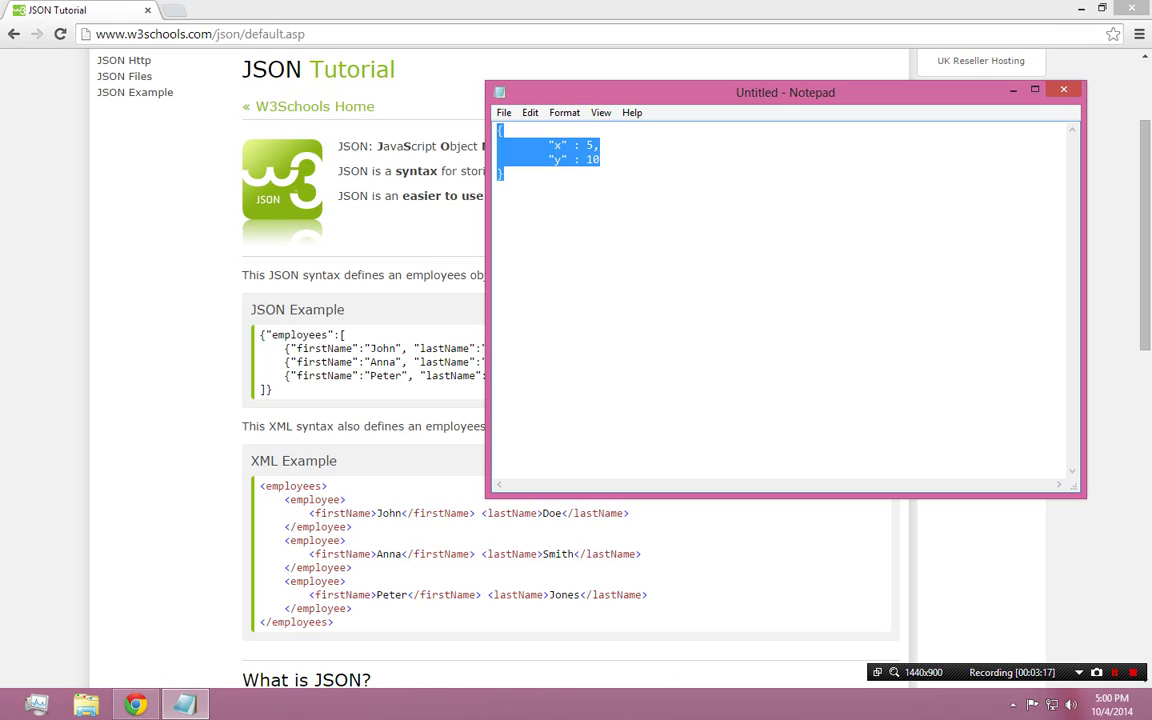
click(504, 174)
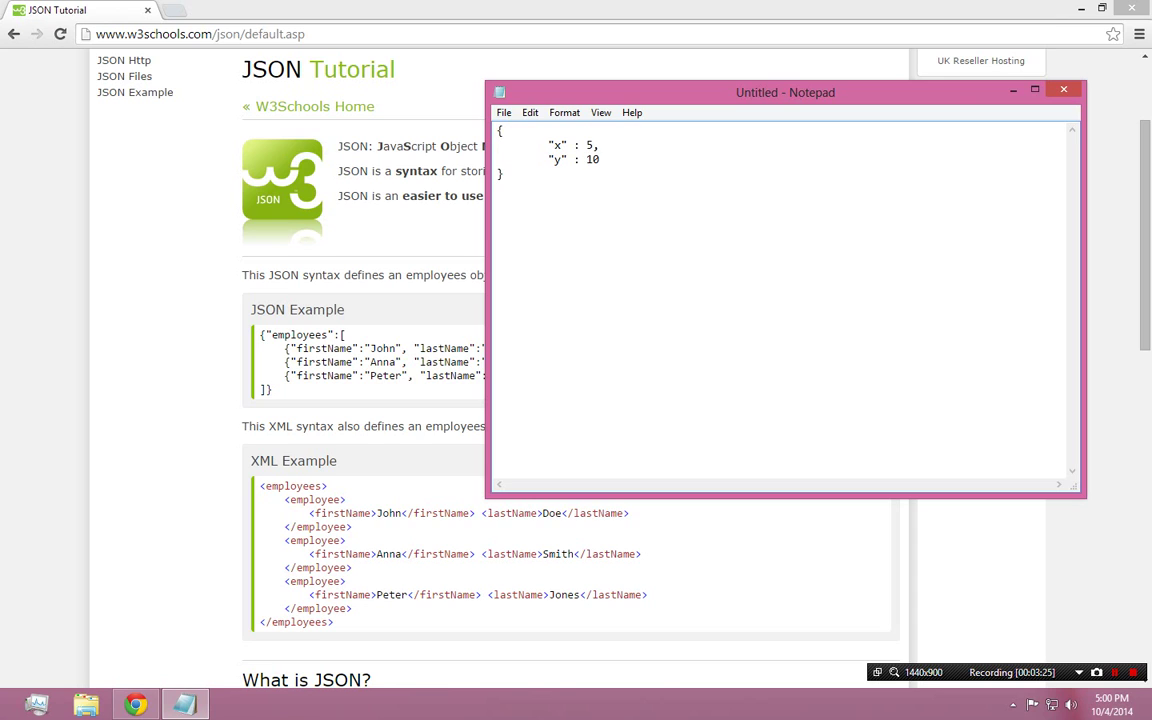
key(alt+Tab)
drag(338, 335, 346, 336)
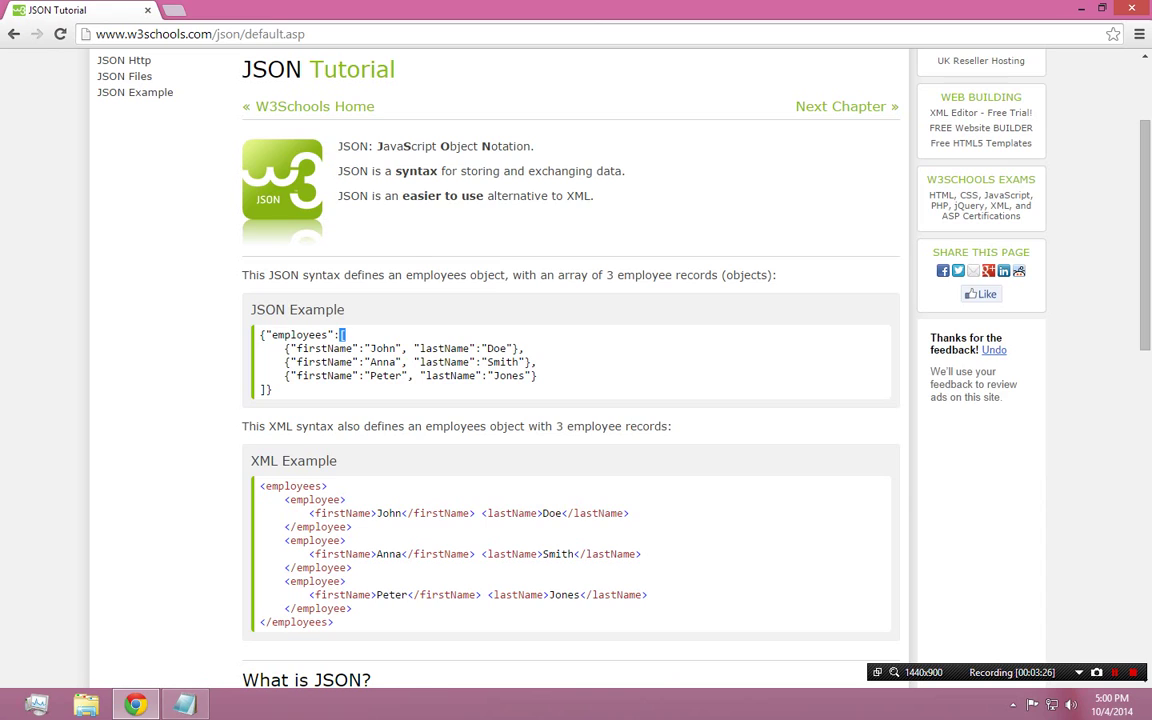
key(alt+Tab)
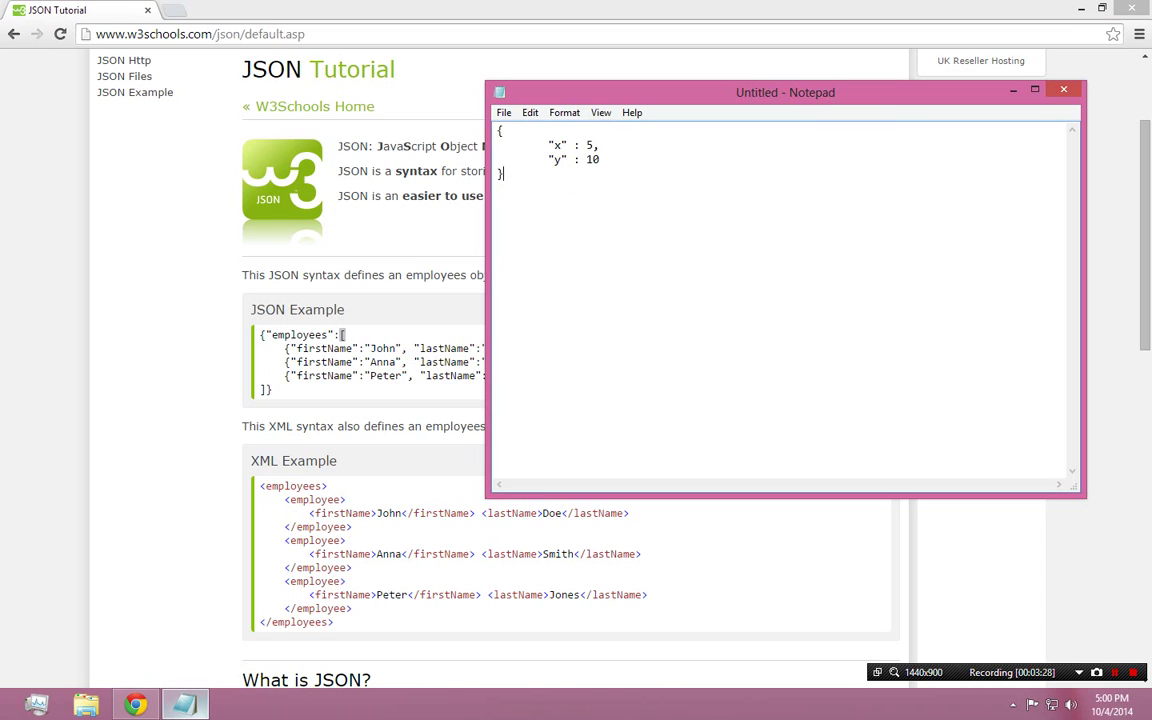
- Replace the entire document with a new JSON object in curly braces containing the pair "x" : 5 followed by a comma
key(ctrl+a)
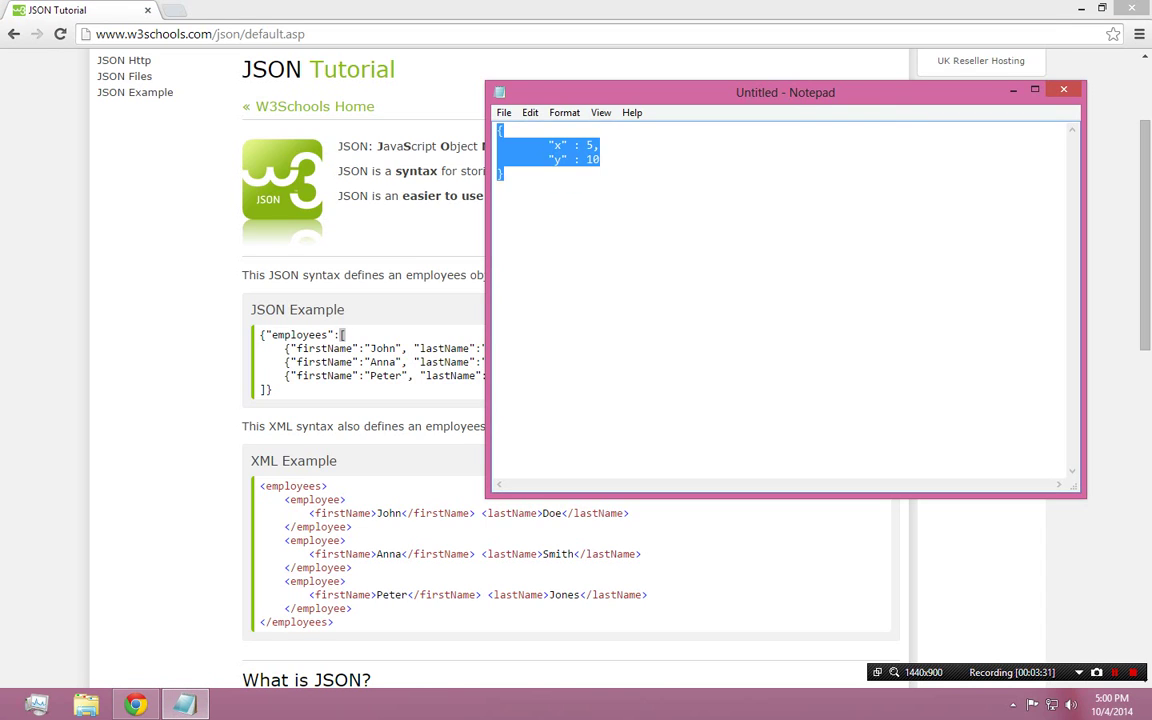
key(Delete)
text({)
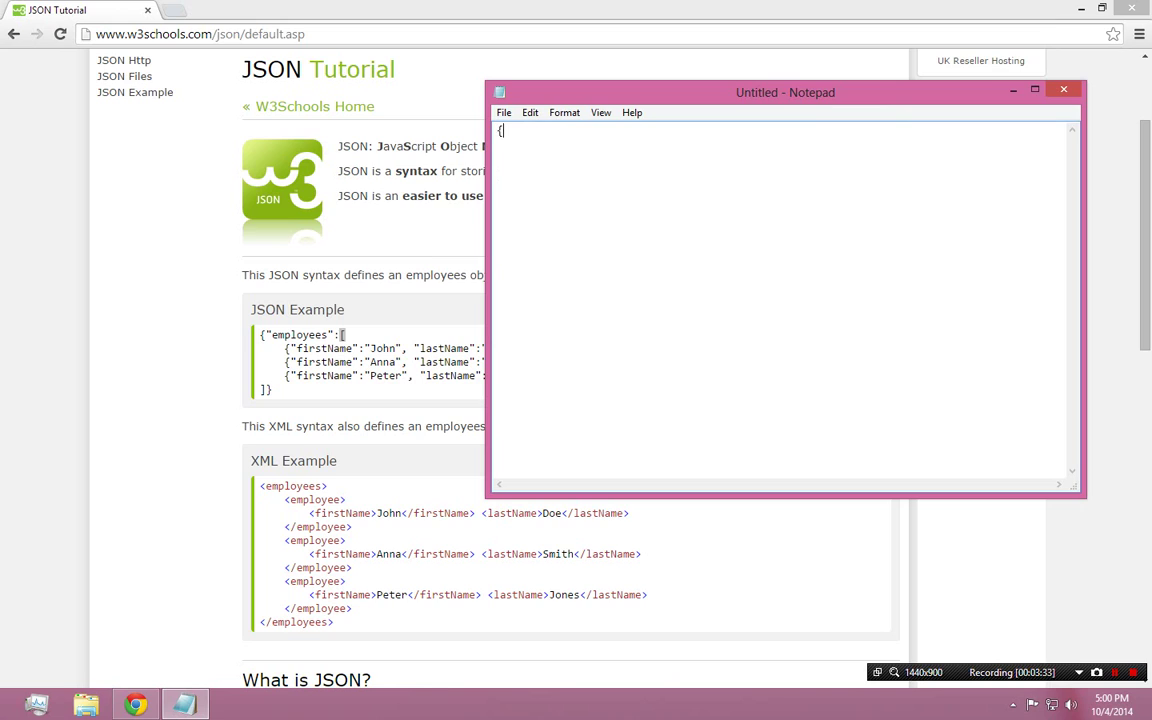
key(Return)
text(})
key(Up)
key(Return)
key(Tab)
text("x" : 5,)
- Add a "someNumbers" array below the "x" pair, containing the values 1, 3, 5, 7, 9
key(Return)
key(Tab)
text("someNumbers" :)
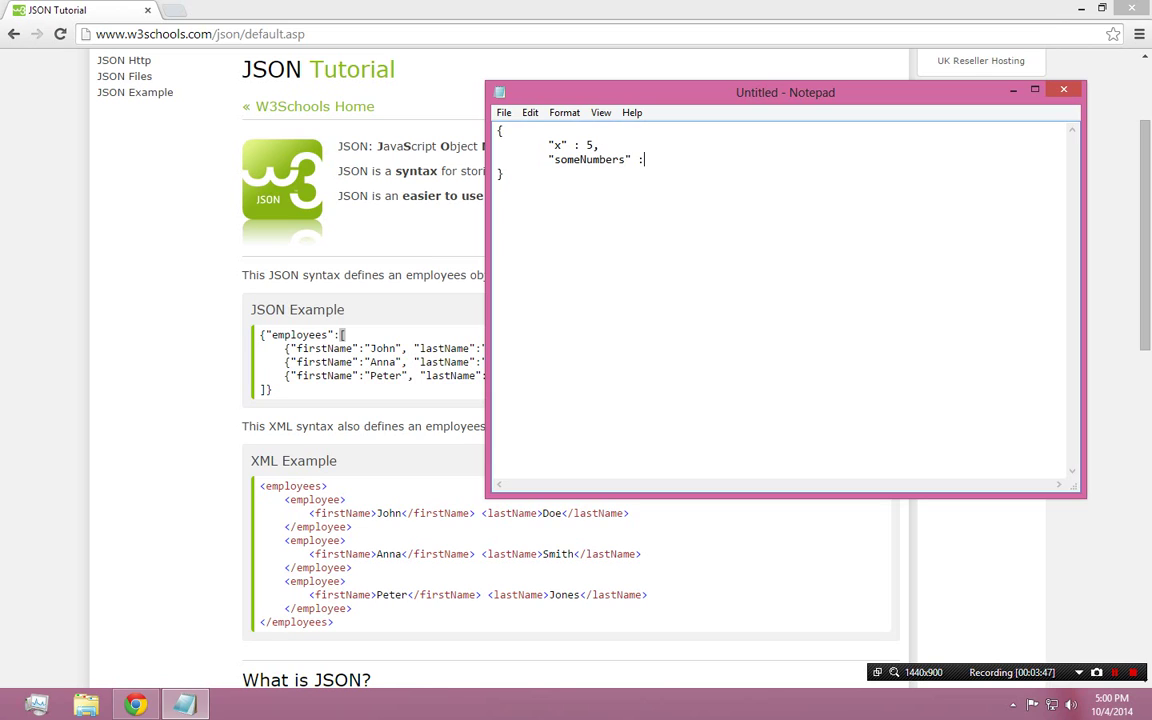
text( [)
key(Return)
key(Tab)
key(Return)
key(Tab)
text(])
key(Up)
key(Tab)
text(1, 3, 5, 7, 9)
- Collapse the "someNumbers" array onto a single line with its name, as [ 1, 3, 5, 7, 9 ]
key(Down)
key(Left)
key(shift+Home)
key(BackSpace)
key(BackSpace)
key(Home)
key(Right)
key(BackSpace)
key(Delete)
key(BackSpace)
- Reduce the indentation of the "x" and "someNumbers" lines to three spaces each
key(Up)
key(Up)
key(Right)
key(Right)
key(Right)
key(Left)
key(shift+Home)
key(BackSpace)
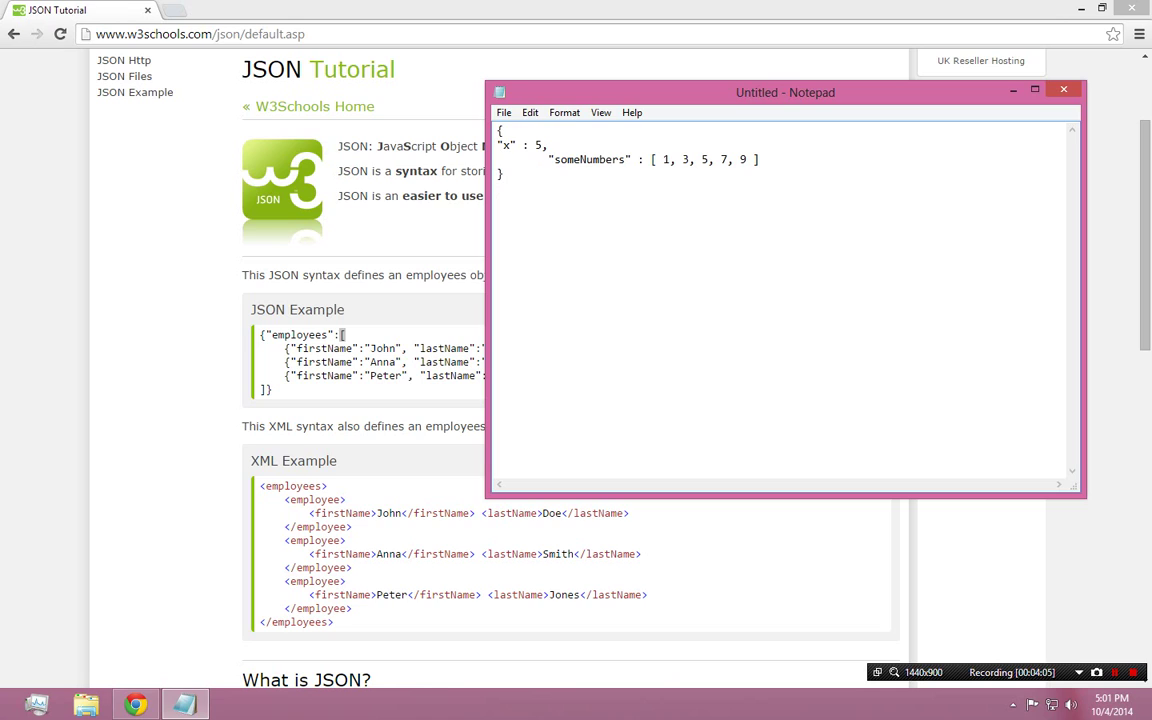
key(shift+Home)
key(BackSpace)
key(Down)
key(Right)
key(Right)
key(BackSpace)
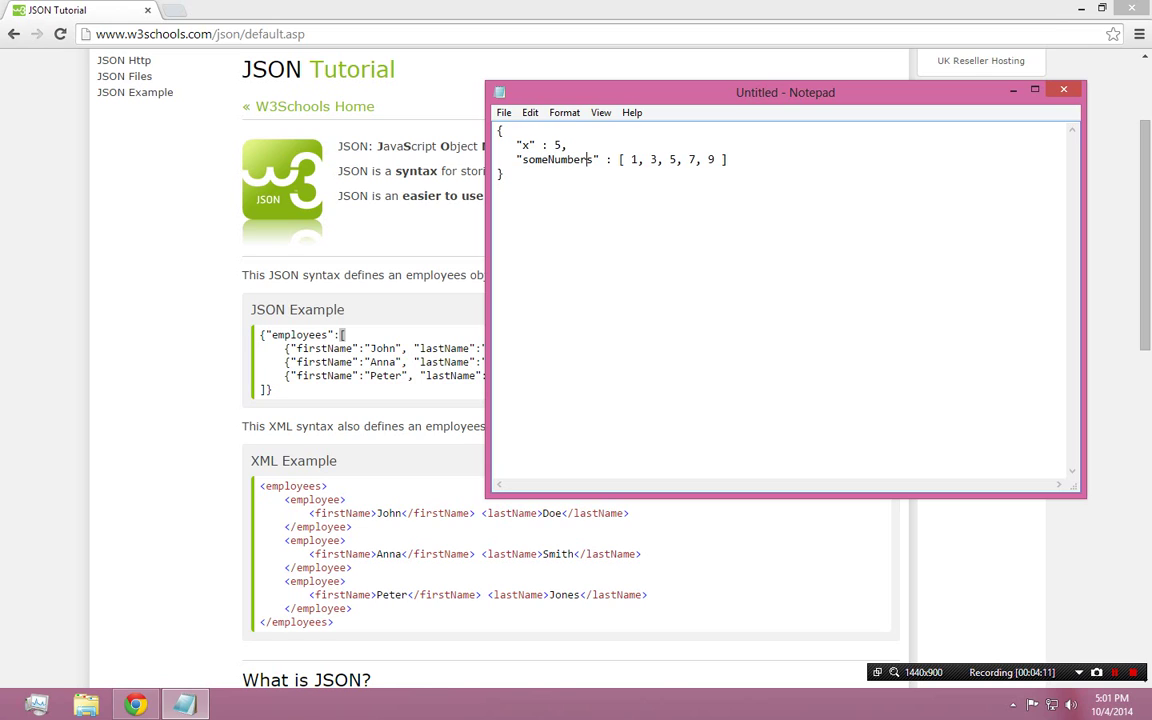
- Try to break the "someNumbers" array so that its numbers sit on an indented line below the opening bracket
click(631, 159)
key(BackSpace)
key(Return)
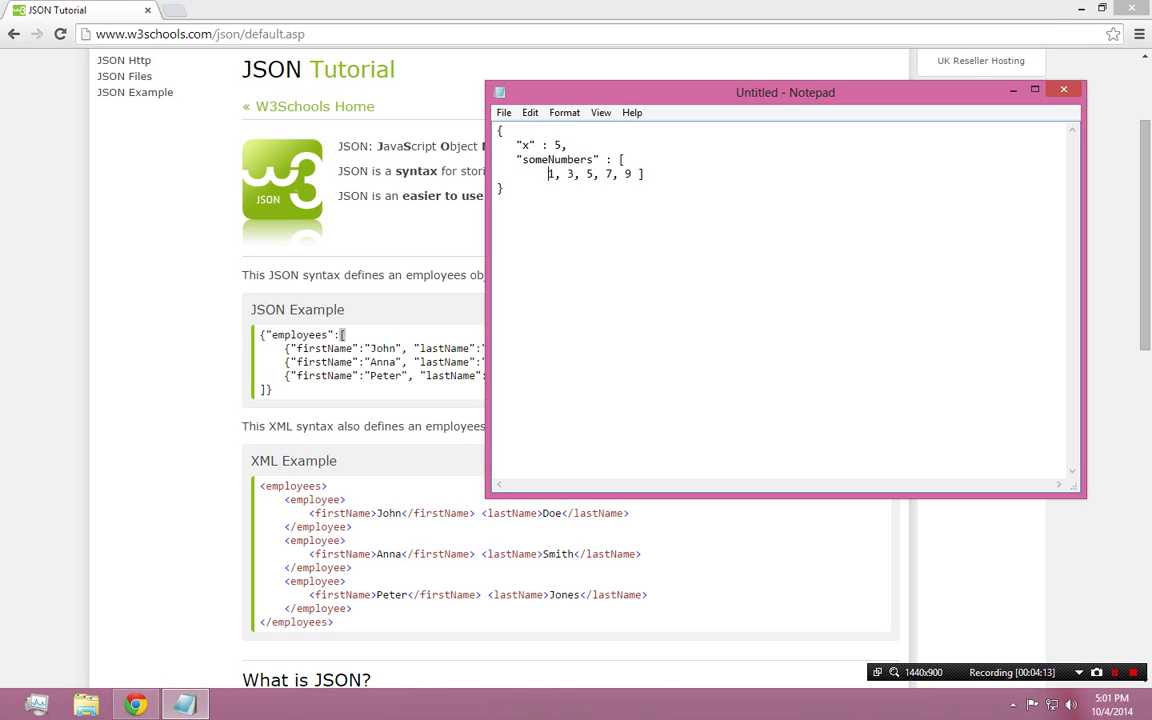
key(Left)
key(Return)
- Rejoin the "someNumbers" array on one line and remove the spaces inside its brackets, giving [1, 3, 5, 7, 9]
key(BackSpace)
key(BackSpace)
key(BackSpace)
key(BackSpace)
key(BackSpace)
key(Left)
key(BackSpace)
key(BackSpace)
key(BackSpace)
key(BackSpace)
key(ctrl+Left)
key(ctrl+Left)
key(ctrl+Left)
key(ctrl+Left)
key(ctrl+Left)
key(BackSpace)
key(BackSpace)
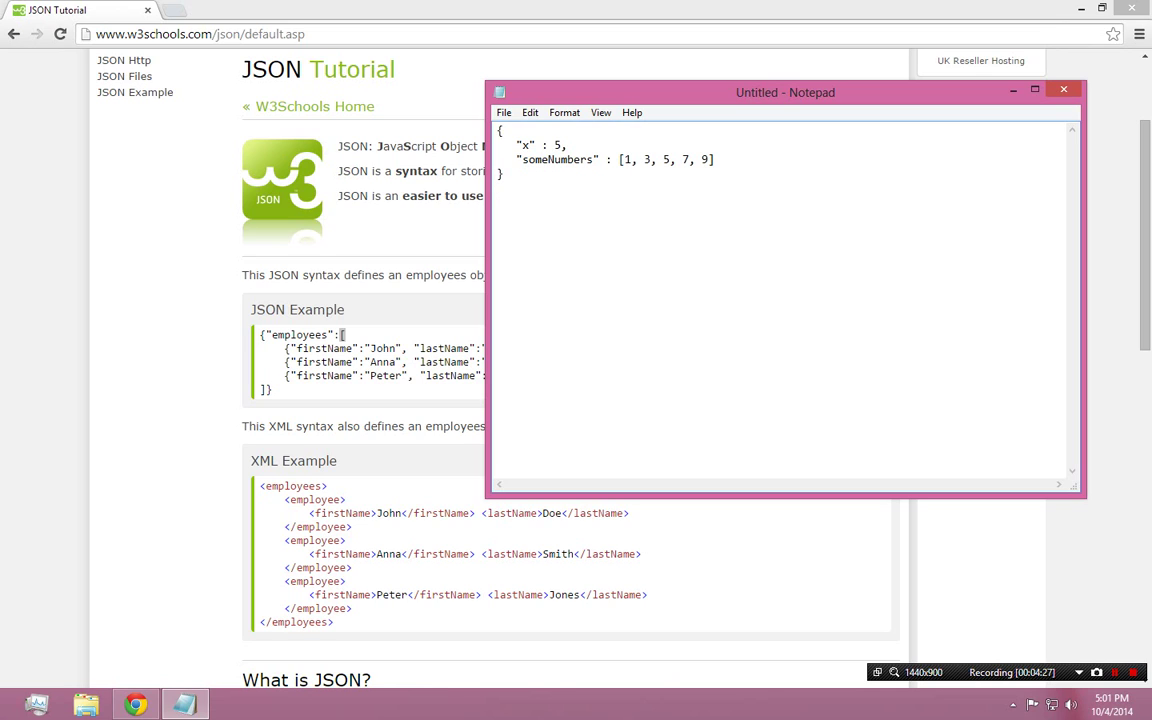
- Move the array [1, 3, 5, 7, 9] onto its own indented line below the "someNumbers" name
key(End)
key(Left)
key(Left)
key(Left)
key(Left)
key(Left)
key(Left)
key(Left)
key(Left)
key(Left)
key(Left)
key(Left)
key(Left)
key(Left)
key(Left)
key(Left)
key(Left)
key(Left)
key(Left)
key(Left)
key(Left)
key(Left)
key(Left)
key(Left)
key(Left)
key(Left)
key(Left)
key(Left)
key(Left)
key(BackSpace)
key(Return)
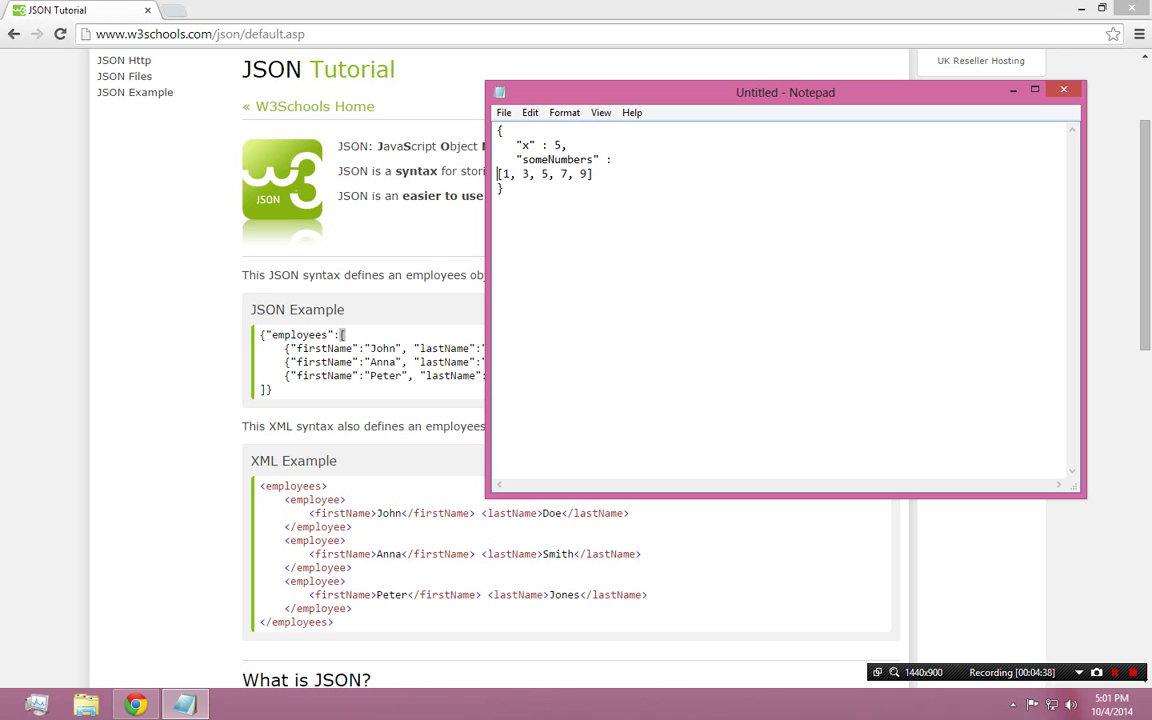
key(Tab)
- Put the array's opening bracket on its own slightly indented line, with the numbers on a further indented line below it
key(Right)
key(Return)
key(Tab)
key(BackSpace)
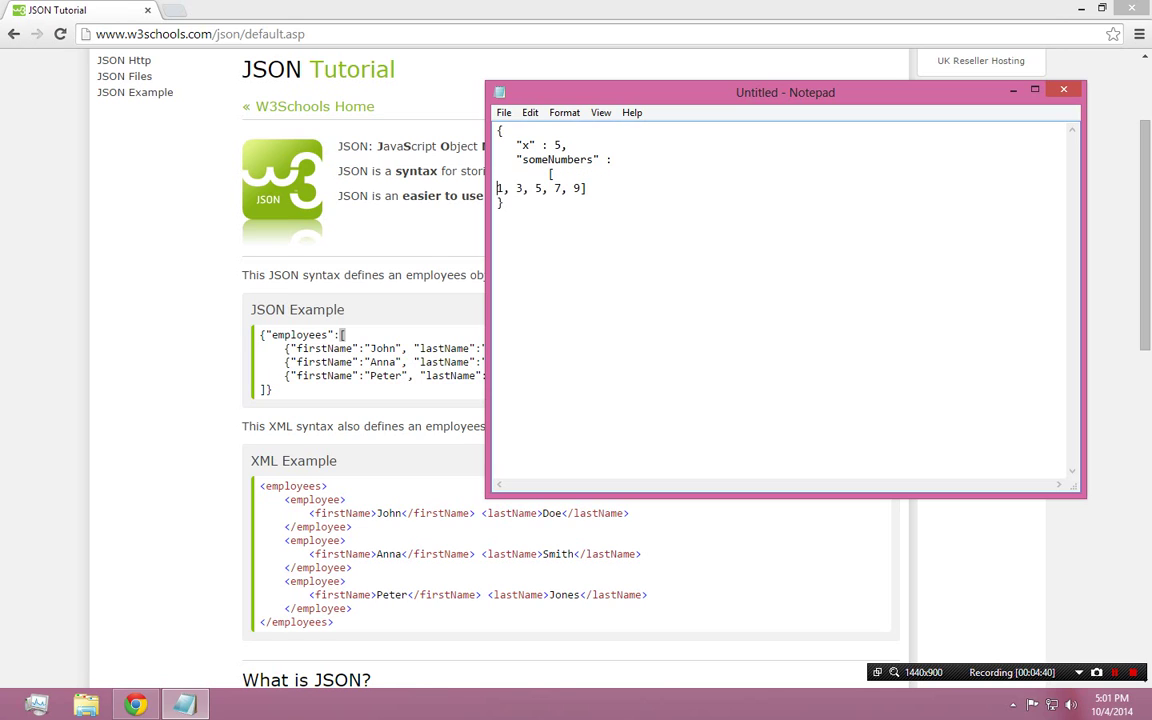
key(Tab)
key(Up)
key(BackSpace)
key(Tab)
key(BackSpace)
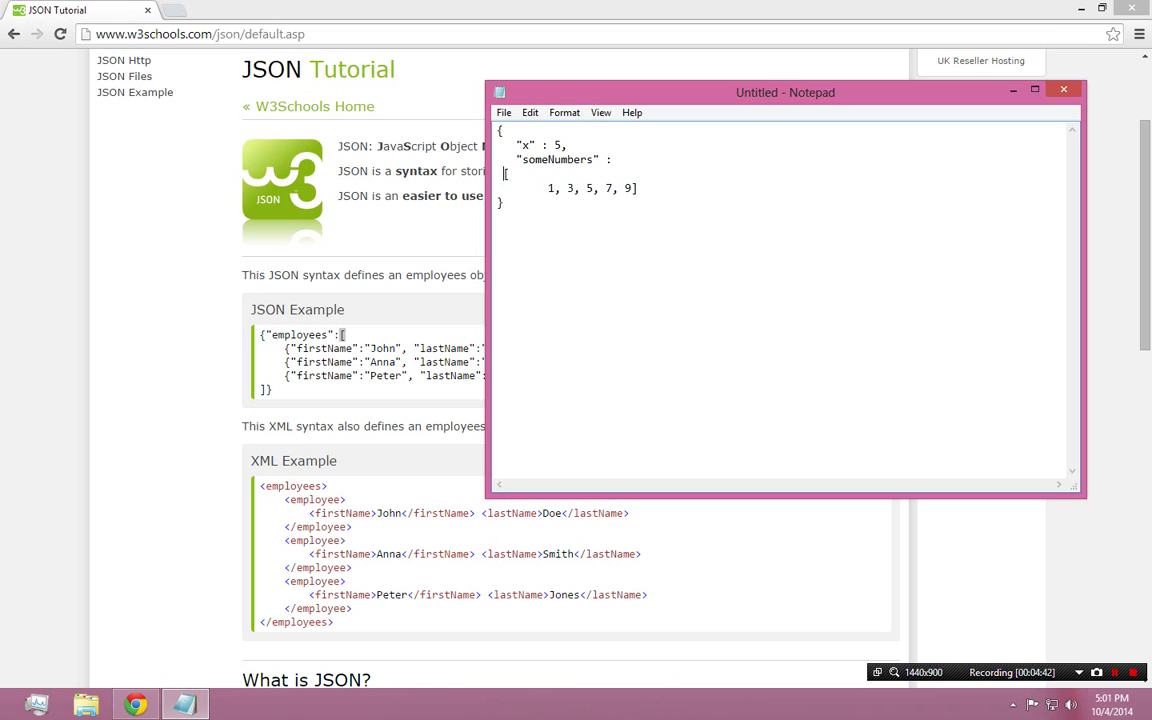
- Split the array's first two values, 1 and 3, onto separate indented lines
key(Right)
key(Right)
key(Right)
key(Return)
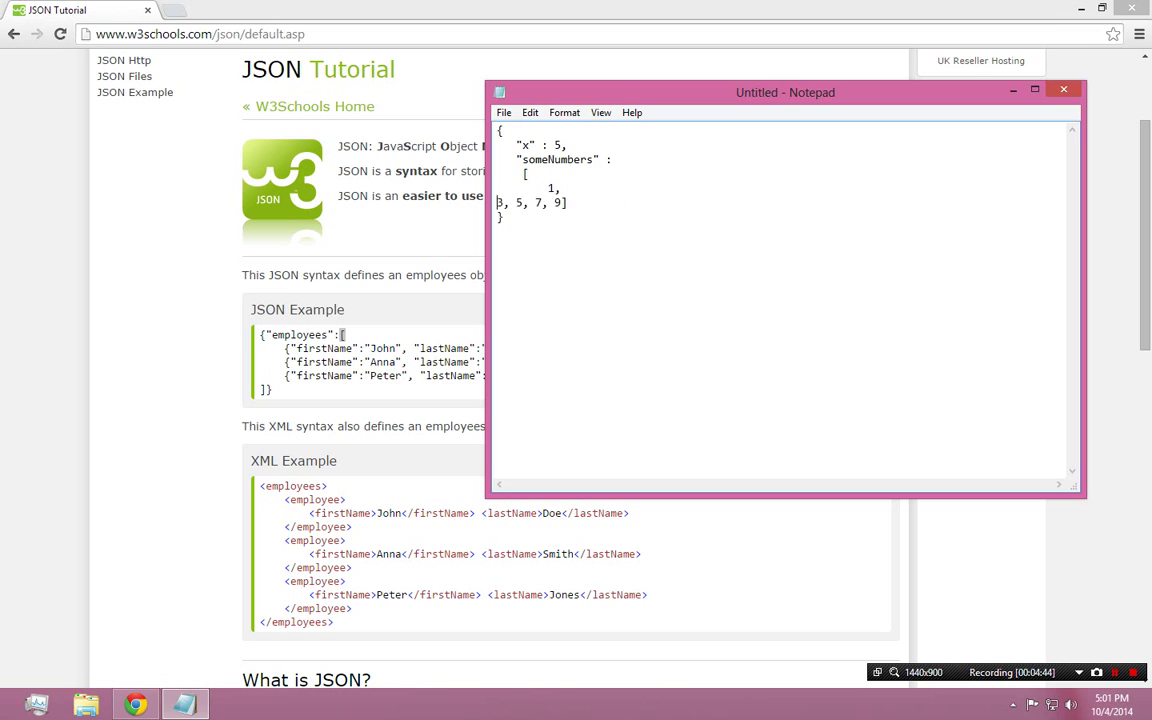
key(Tab)
key(Right)
key(Right)
key(Delete)
key(Return)
key(Tab)
- Place 5, 7 and 9 on separate indented lines and the closing bracket on its own line, aligned with the opening one
key(Right)
key(Right)
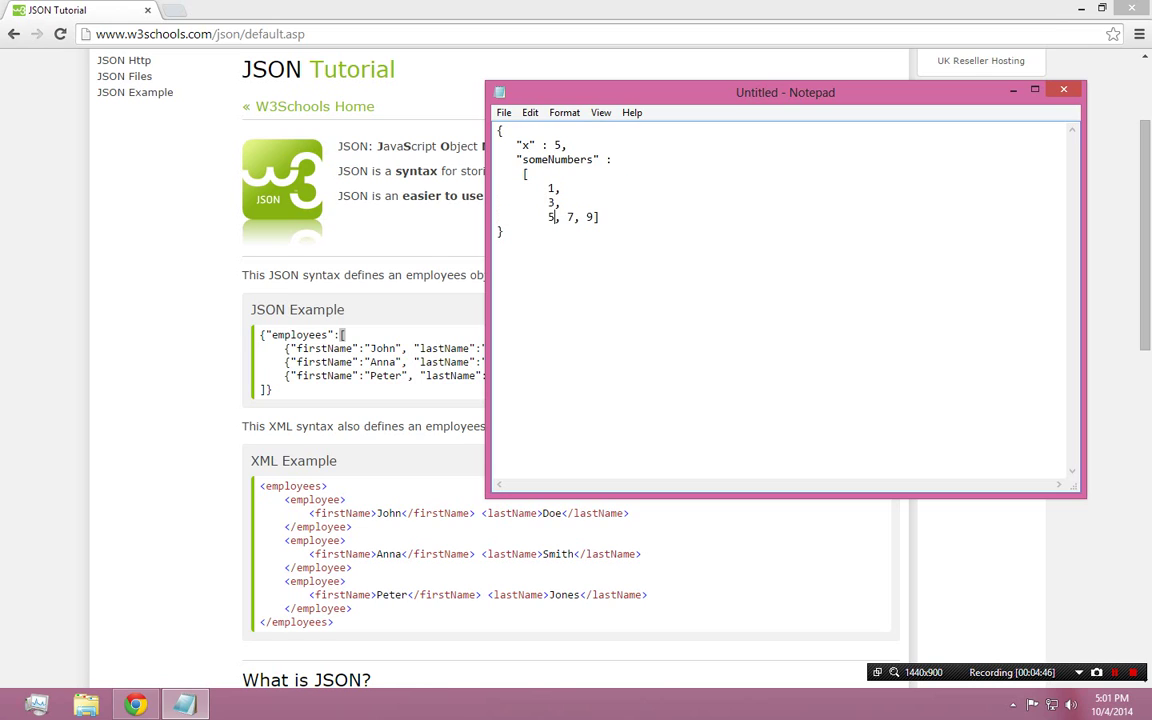
key(Delete)
key(Return)
key(Tab)
key(Right)
key(Right)
key(Delete)
key(Return)
key(Tab)
key(Right)
key(Return)
key(Tab)
- Replace the array value 5 with an empty object whose braces enclose a further indented blank line
double_click(551, 216)
text({})
key(Left)
key(Return)
key(Tab)
key(Up)
key(Right)
key(Return)
key(Tab)
key(Tab)
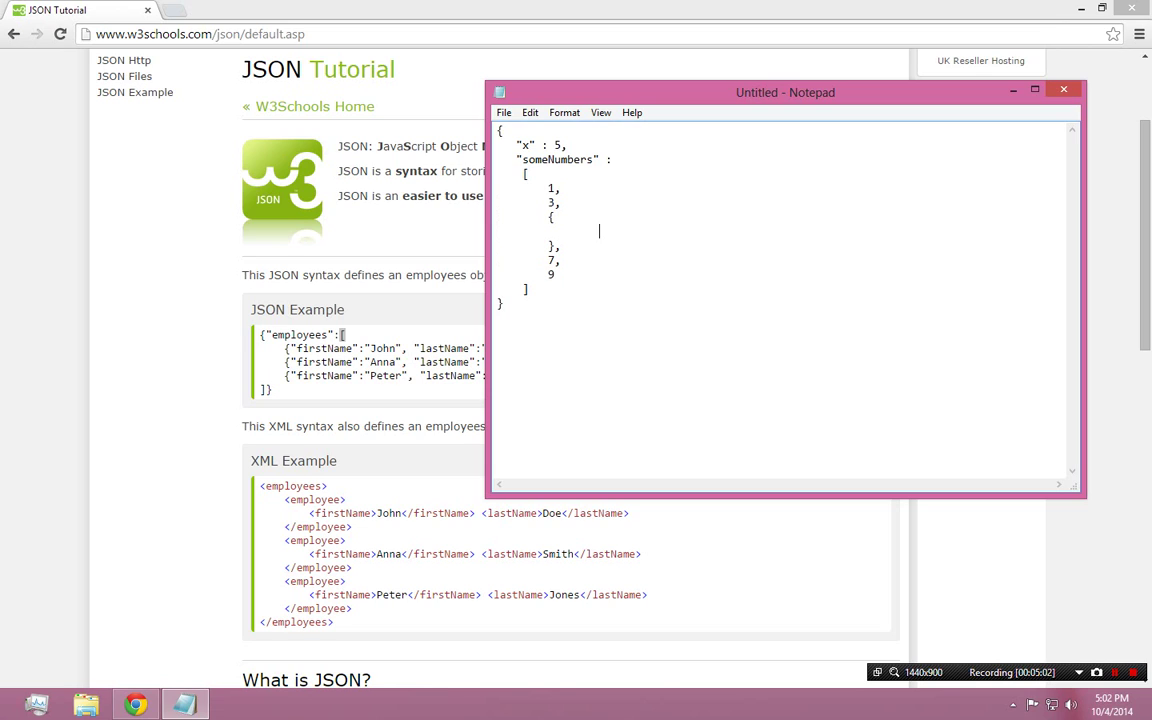
- Enter the pair "a1" : "whatever", inside the nested object and duplicate it on three more lines
text("a1" : "whatever",)
key(shift+Home)
key(ctrl+c)
key(End)
key(Return)
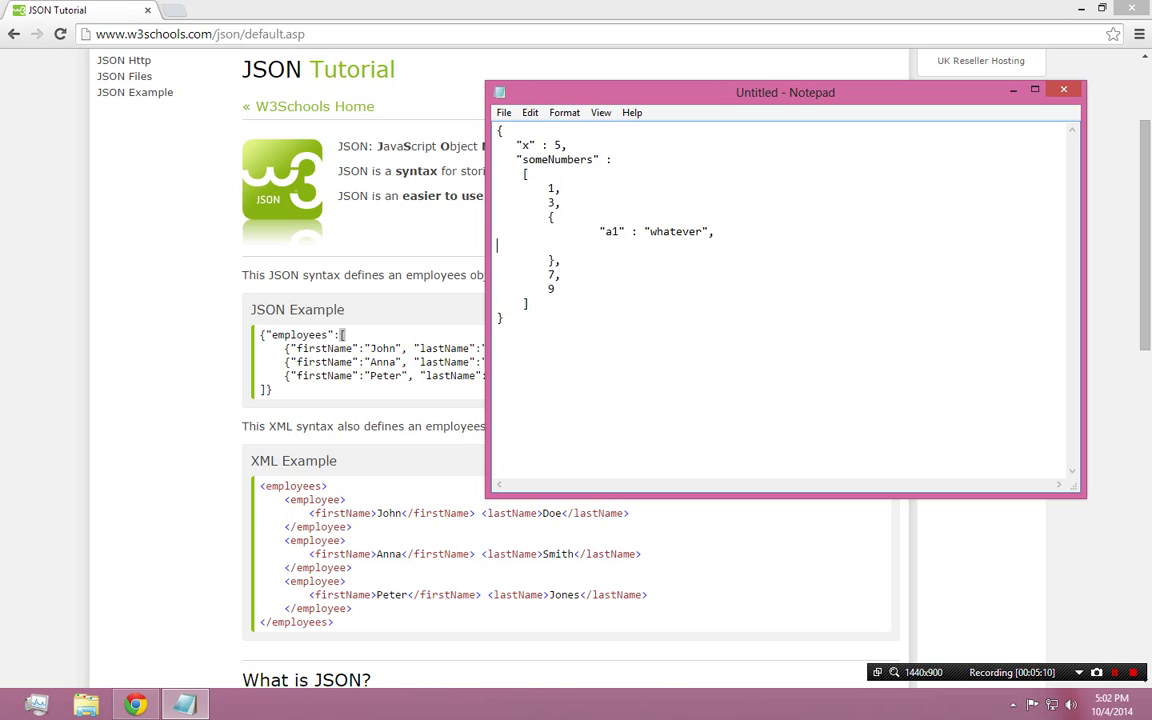
key(ctrl+v)
key(Return)
key(ctrl+v)
key(Return)
key(ctrl+v)
- Rename the three duplicated pairs in the nested object to "a2", "a3" and "a4"
key(Left)
key(Left)
key(Left)
key(Left)
key(Left)
key(Left)
key(Left)
key(Left)
key(Left)
key(Left)
key(Left)
key(Left)
key(Left)
key(Left)
key(Left)
key(Left)
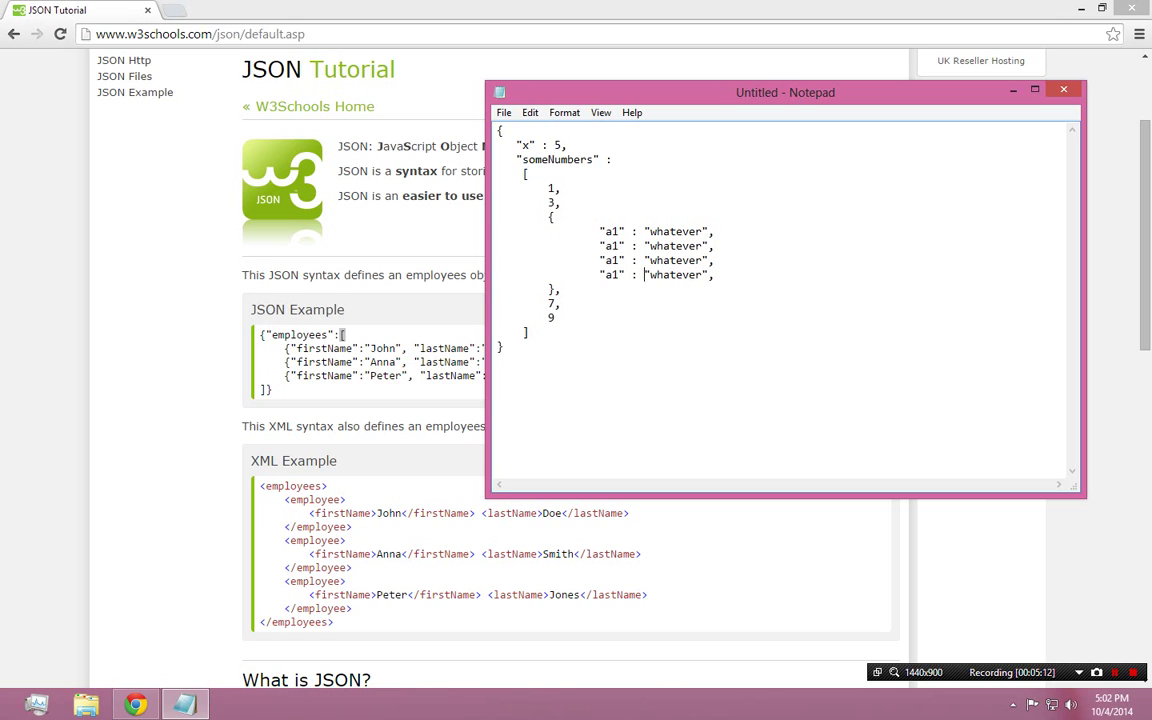
key(Up)
key(Right)
key(Up)
key(BackSpace)
text(2)
key(Down)
key(BackSpace)
text(3)
key(Down)
key(BackSpace)
text(4)
- Examine the whole JSON object, its "x" pair, the outer opening brace and the array's opening bracket
key(Down)
key(Down)
key(Down)
key(Down)
key(Down)
key(ctrl+a)
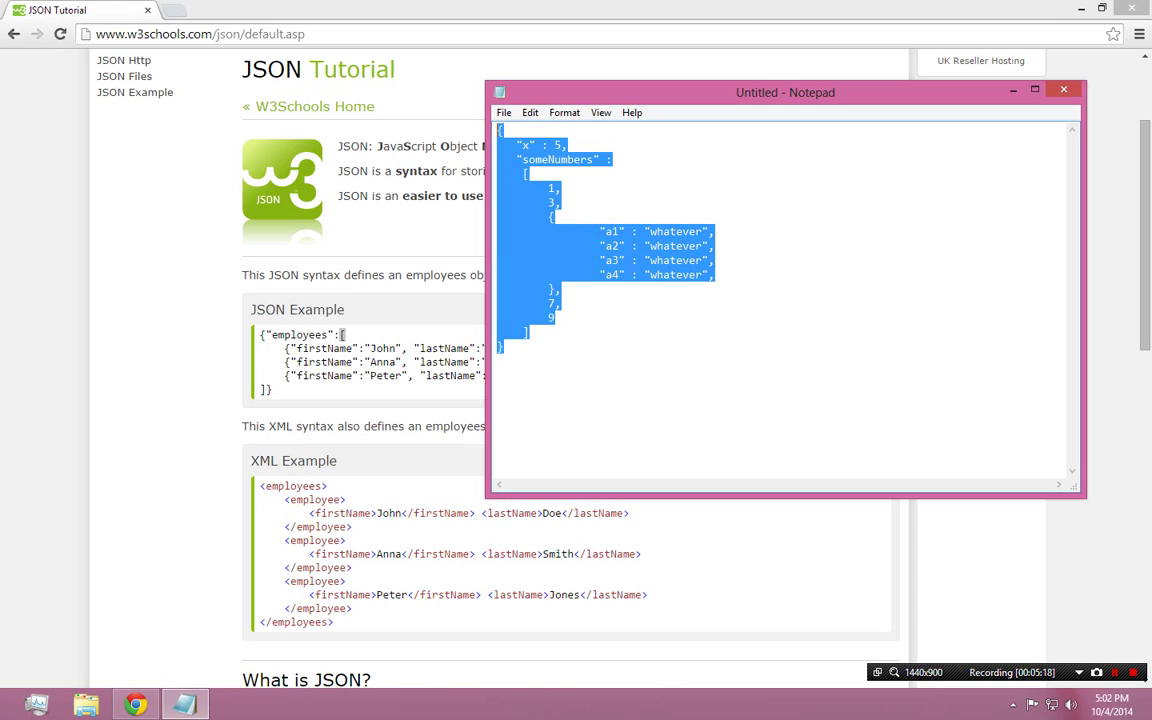
key(Right)
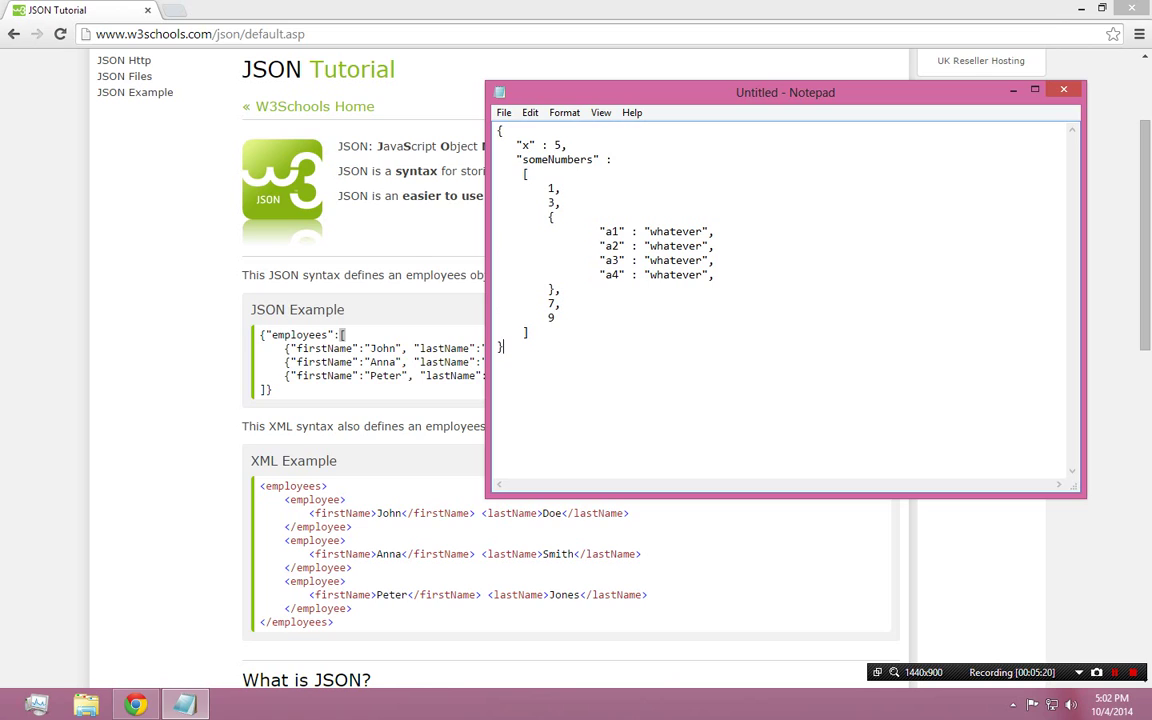
drag(517, 146, 562, 146)
drag(497, 131, 504, 131)
drag(522, 174, 529, 174)
click(528, 174)
- Clear all the JSON text from the document and put the Notepad window away to return to the JSON Tutorial page
key(alt+F4)
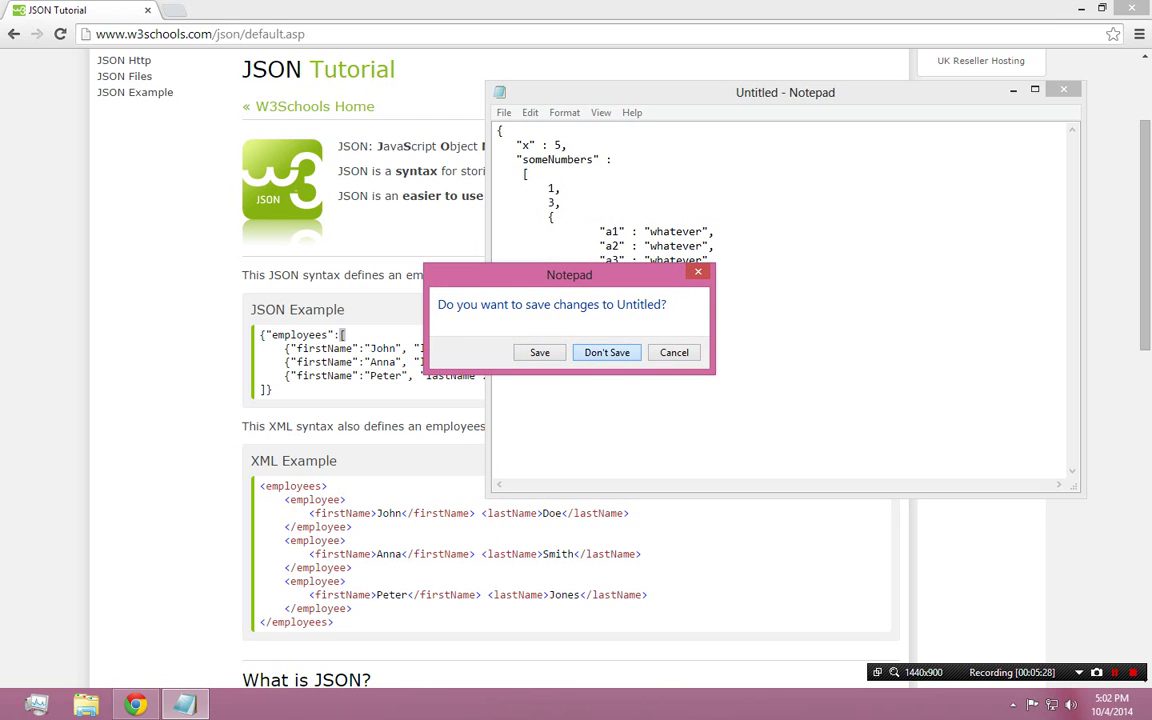
key(Escape)
key(ctrl+a)
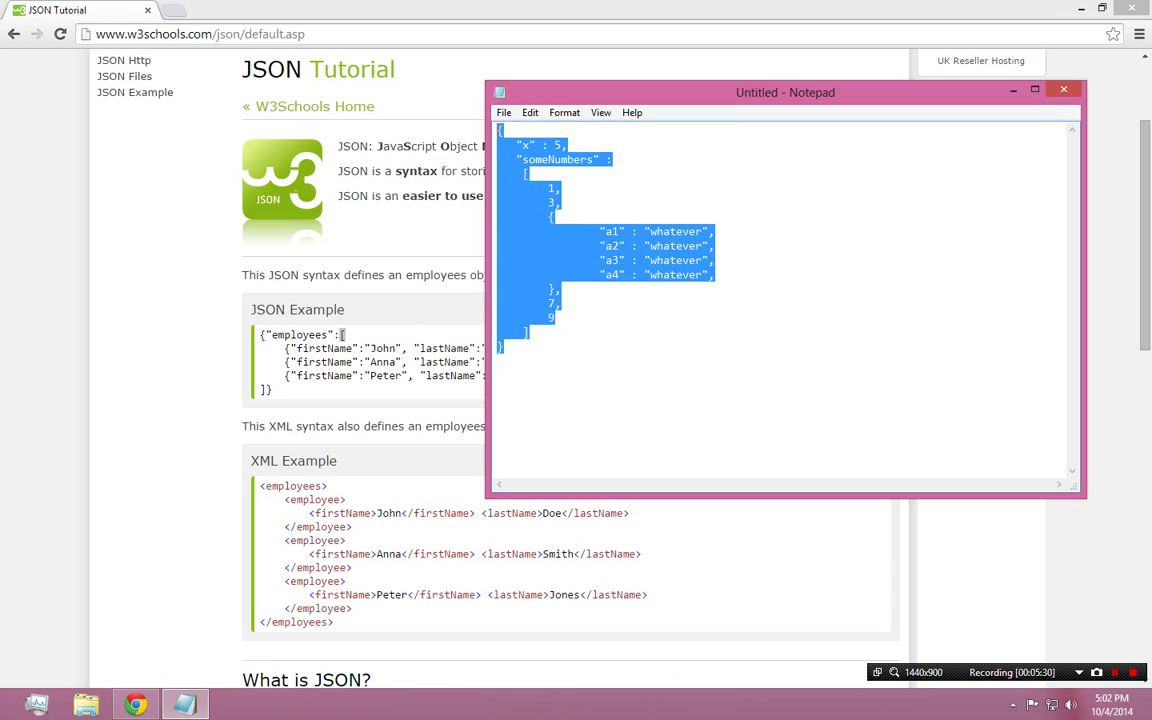
key(Delete)
key(alt+F4)
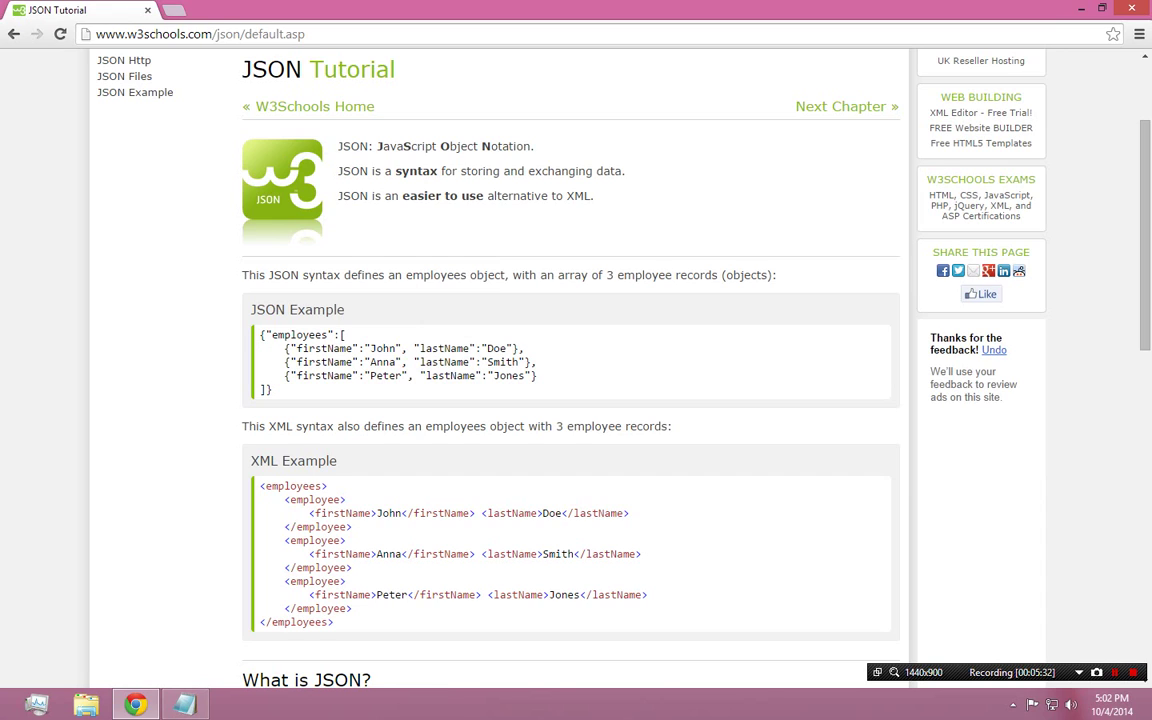
- Examine the JSON Example as a whole and the first employee record inside its array
drag(260, 335, 272, 390)
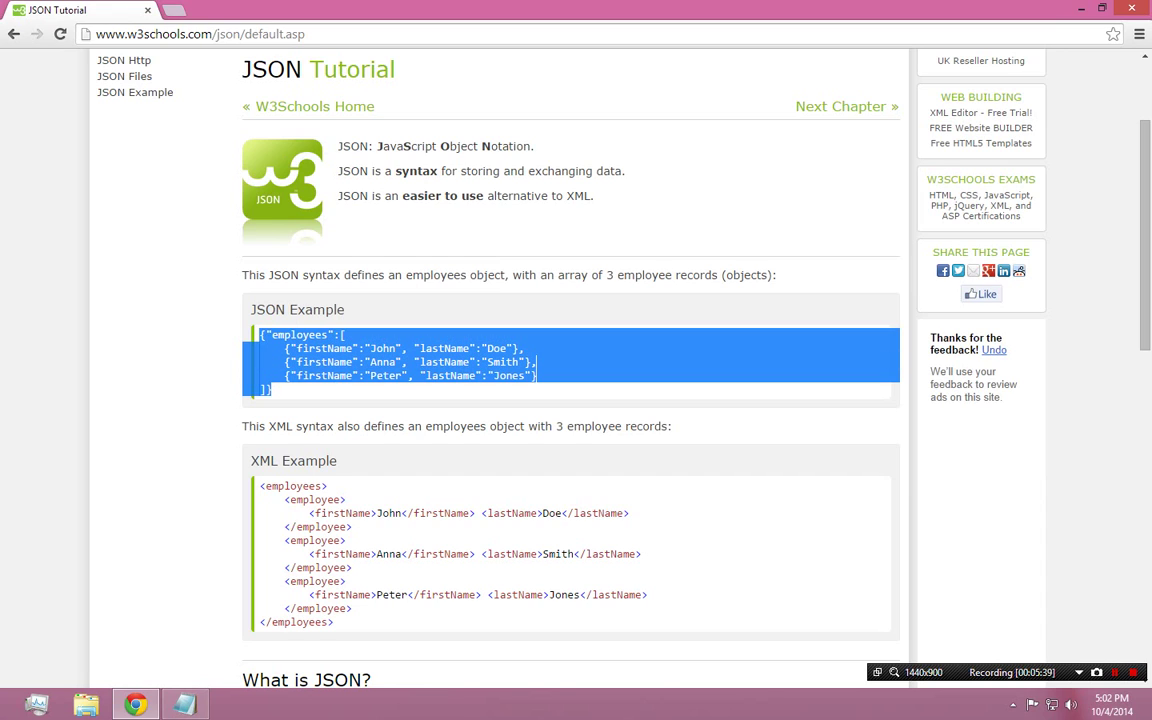
click(537, 367)
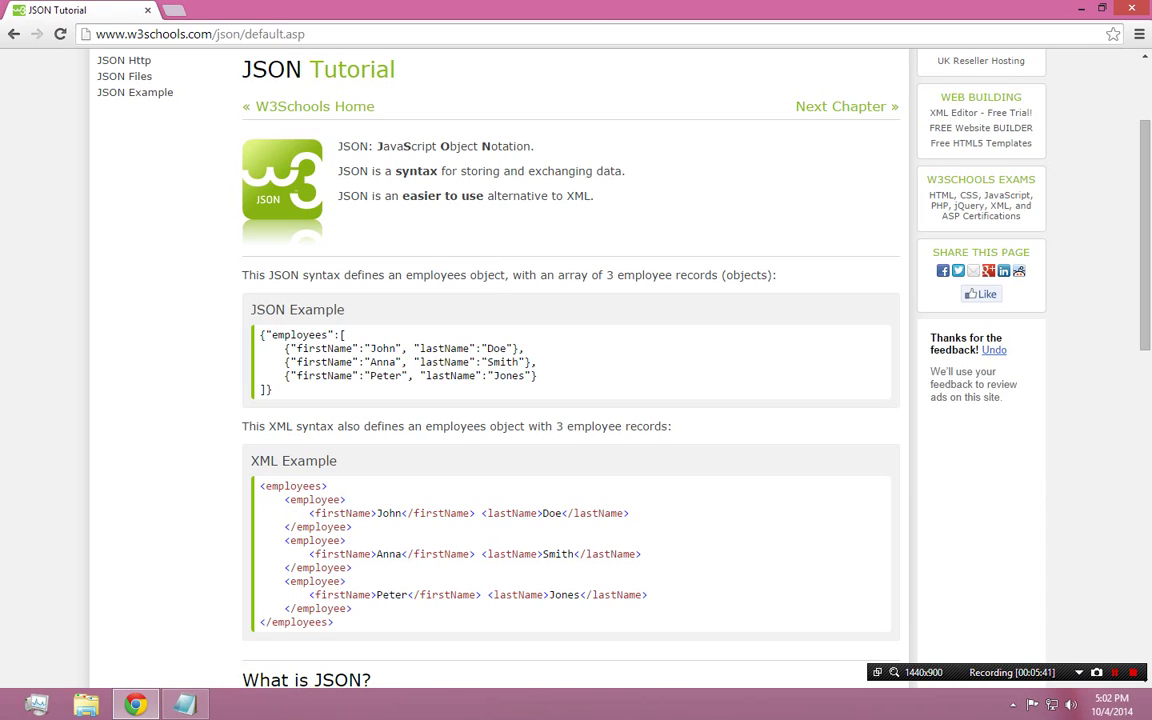
drag(282, 348, 525, 348)
click(525, 348)
drag(290, 348, 528, 348)
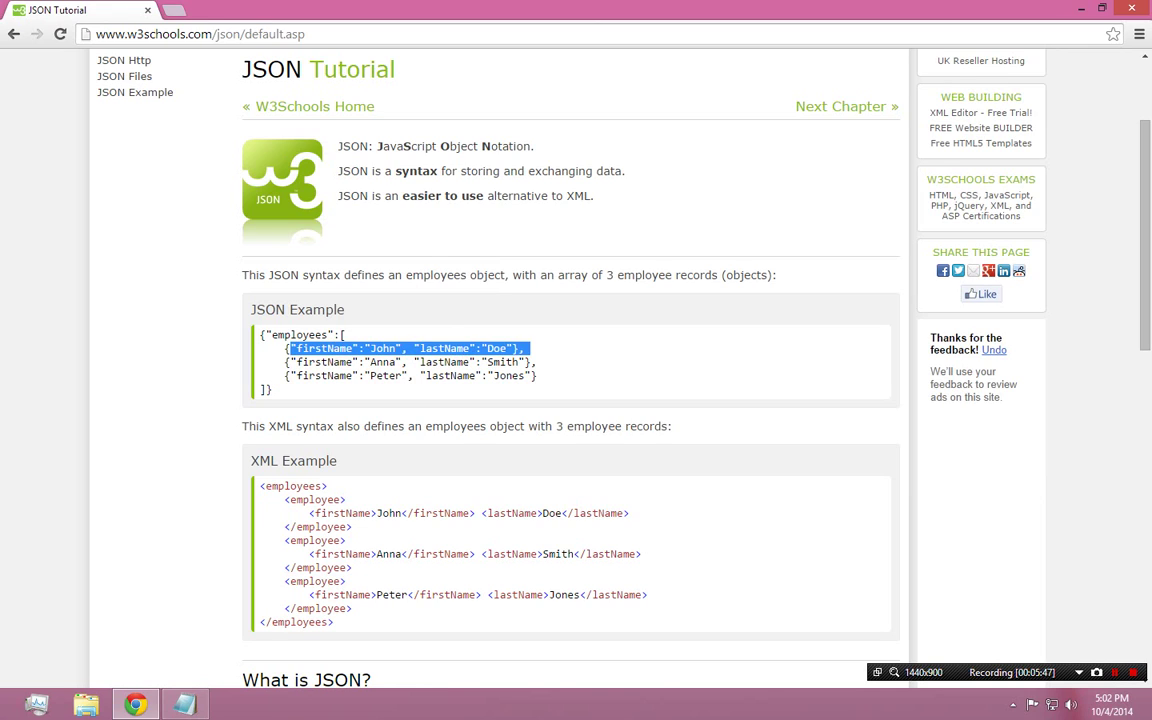
click(528, 348)
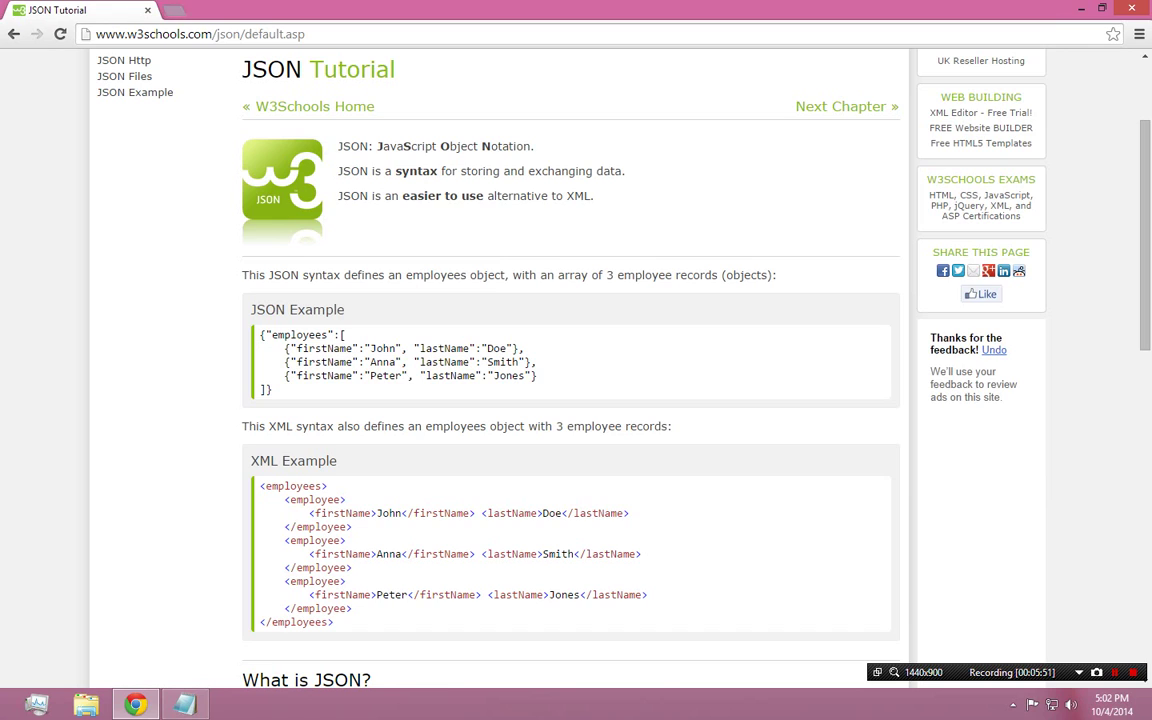
- Search the web for "jsonpretty print" in a new tab and open the JSON Pretty Print site
key(ctrl+t)
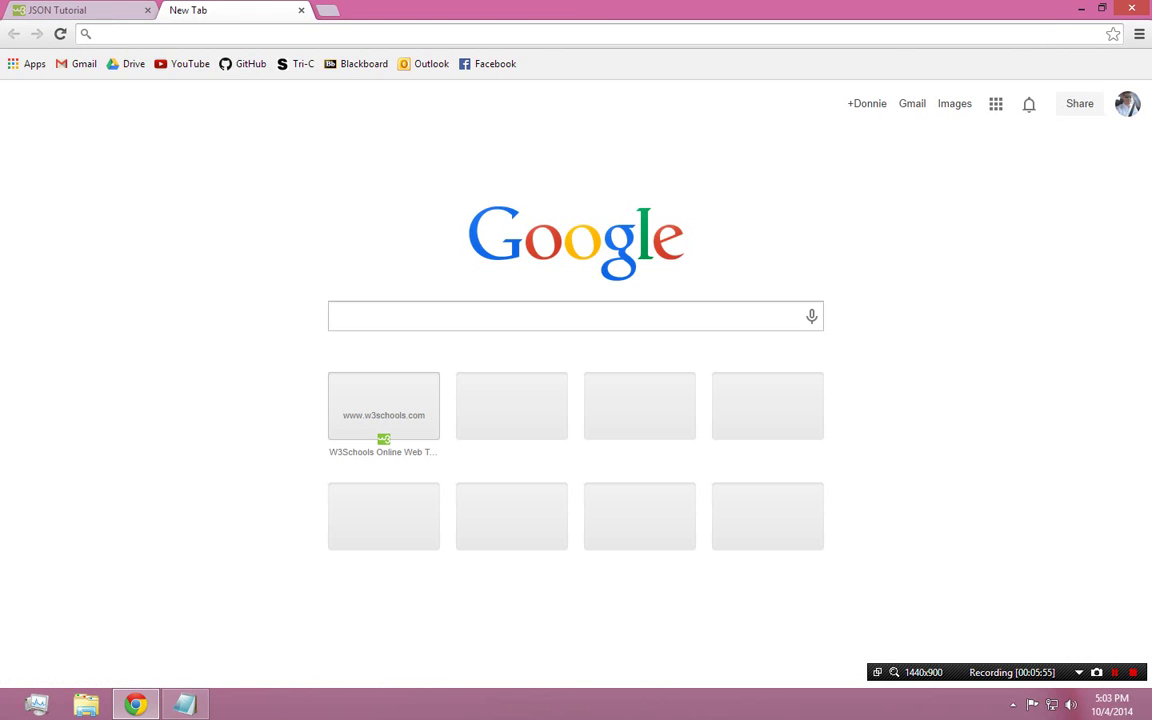
text(jsonpretty%20print)
key(Return)
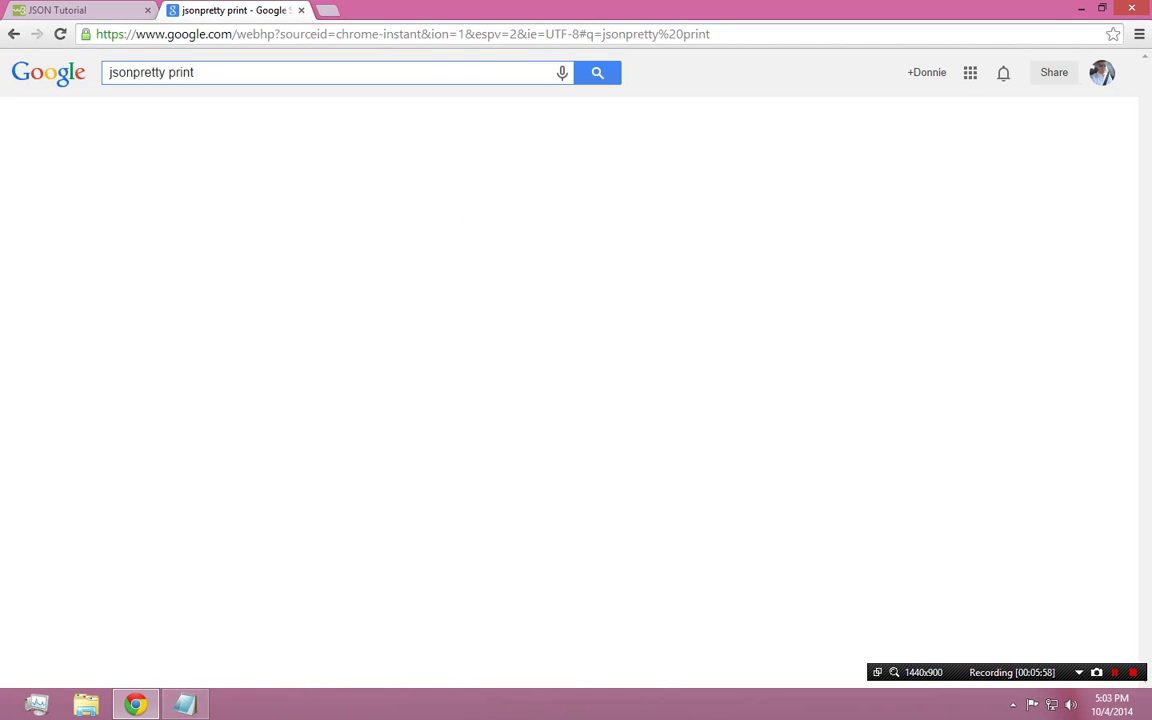
click(160, 337)
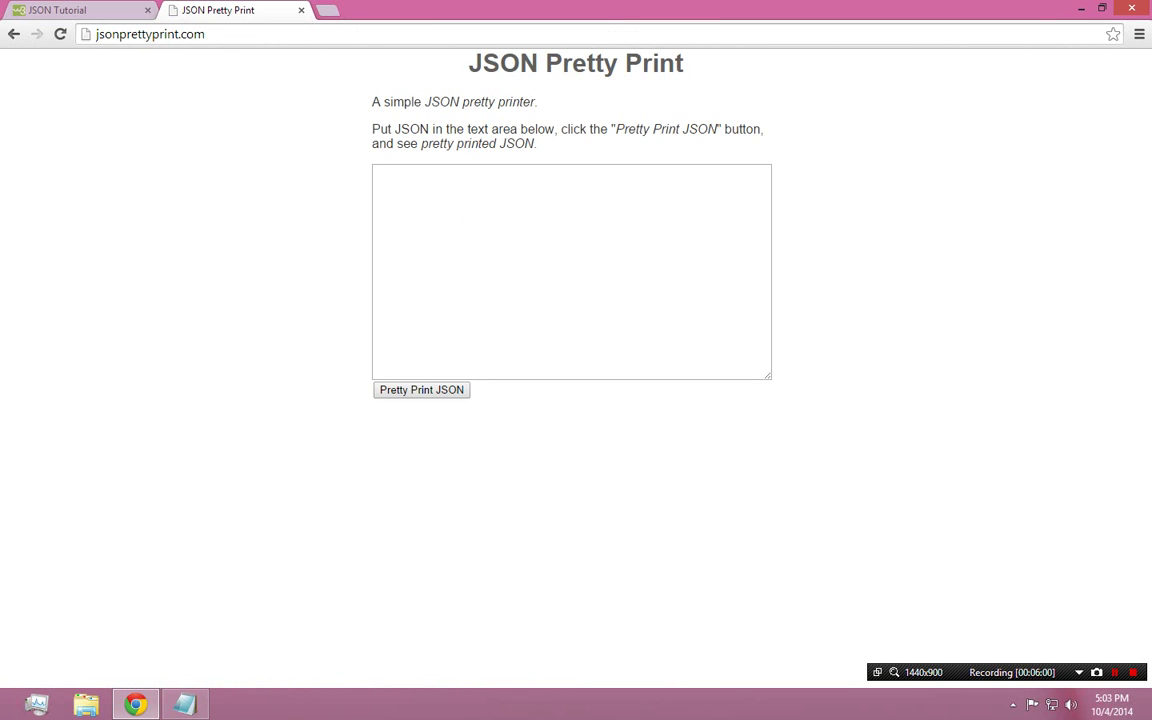
- Copy the complete employees JSON Example from the tutorial page into JSON Pretty Print and format it
key(ctrl+Tab)
drag(273, 390, 259, 335)
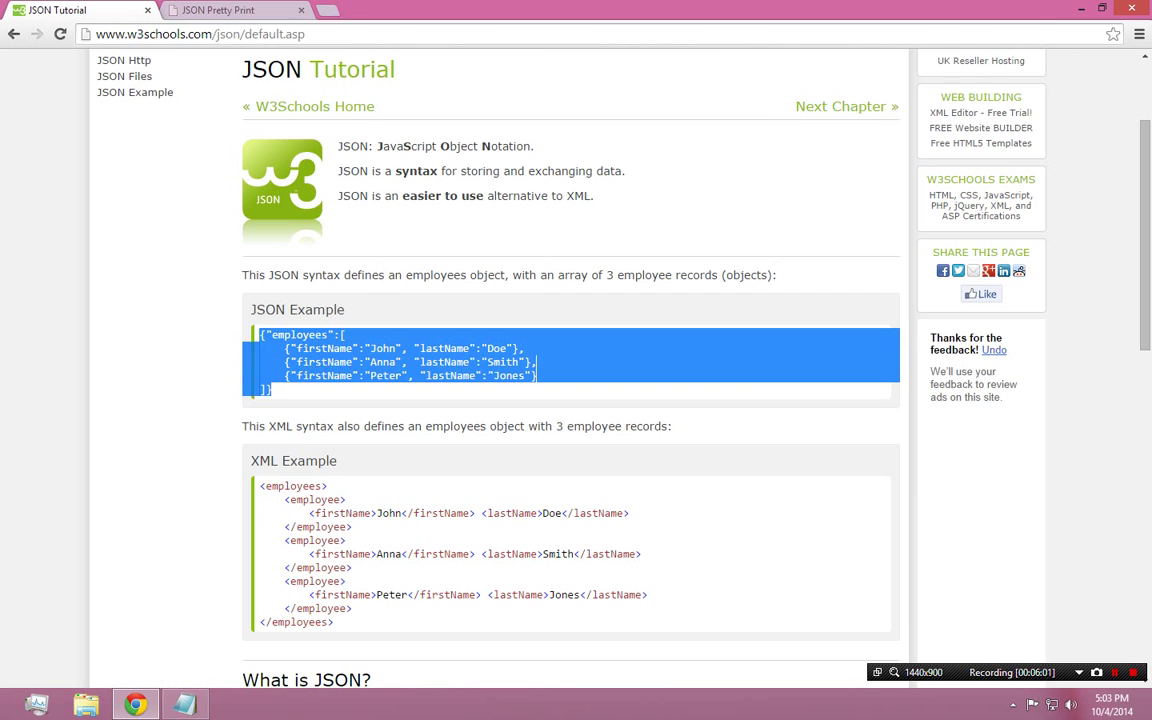
key(ctrl+c)
click(218, 10)
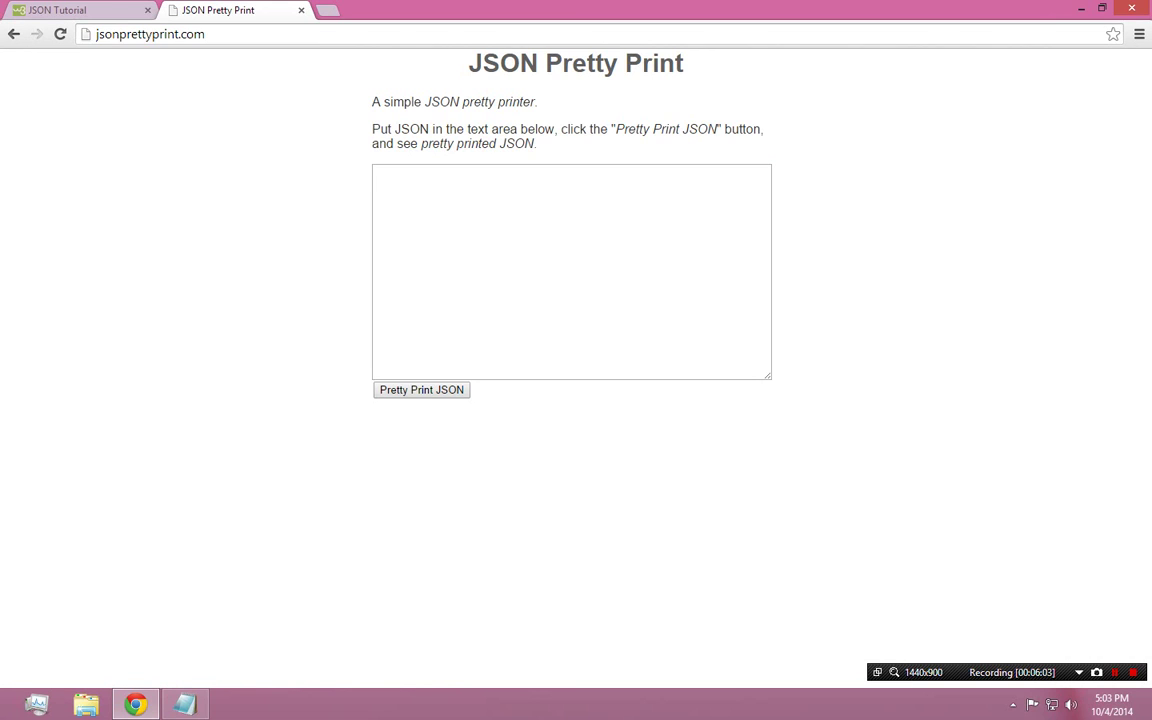
click(348, 198)
key(ctrl+v)
click(421, 390)
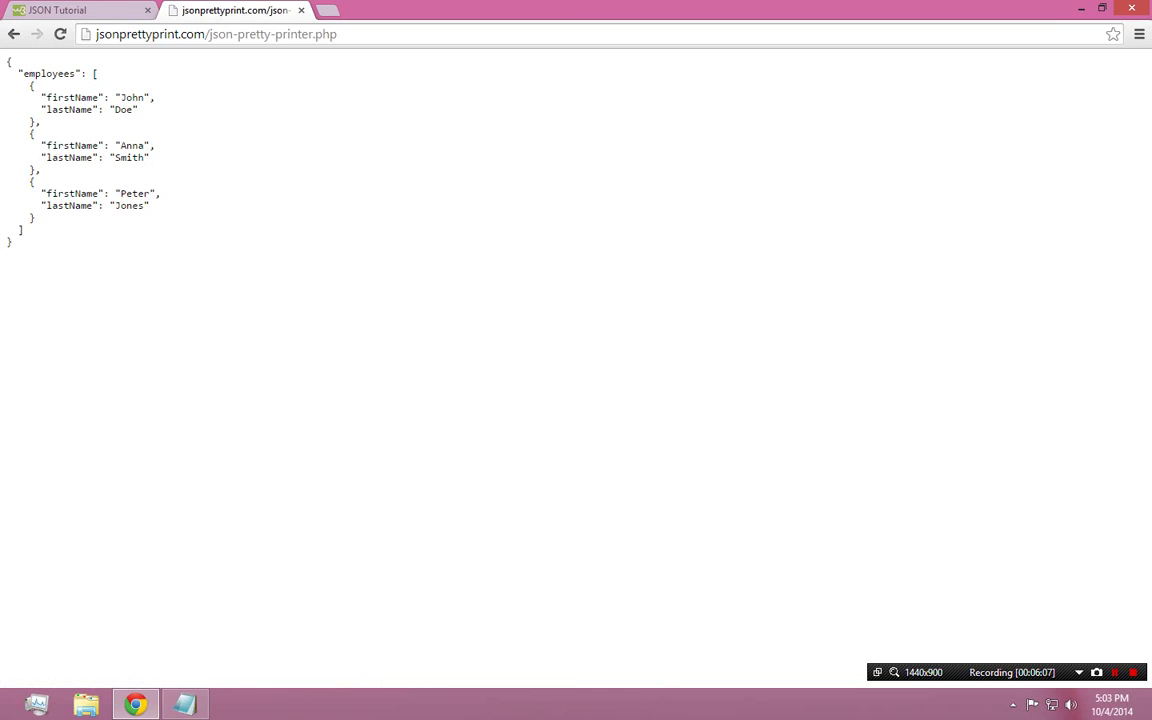
- Examine the pretty-printed employees object, including its name, the record values and the full nested structure
double_click(49, 74)
double_click(132, 98)
double_click(124, 110)
double_click(129, 158)
click(131, 202)
drag(14, 242, 6, 60)
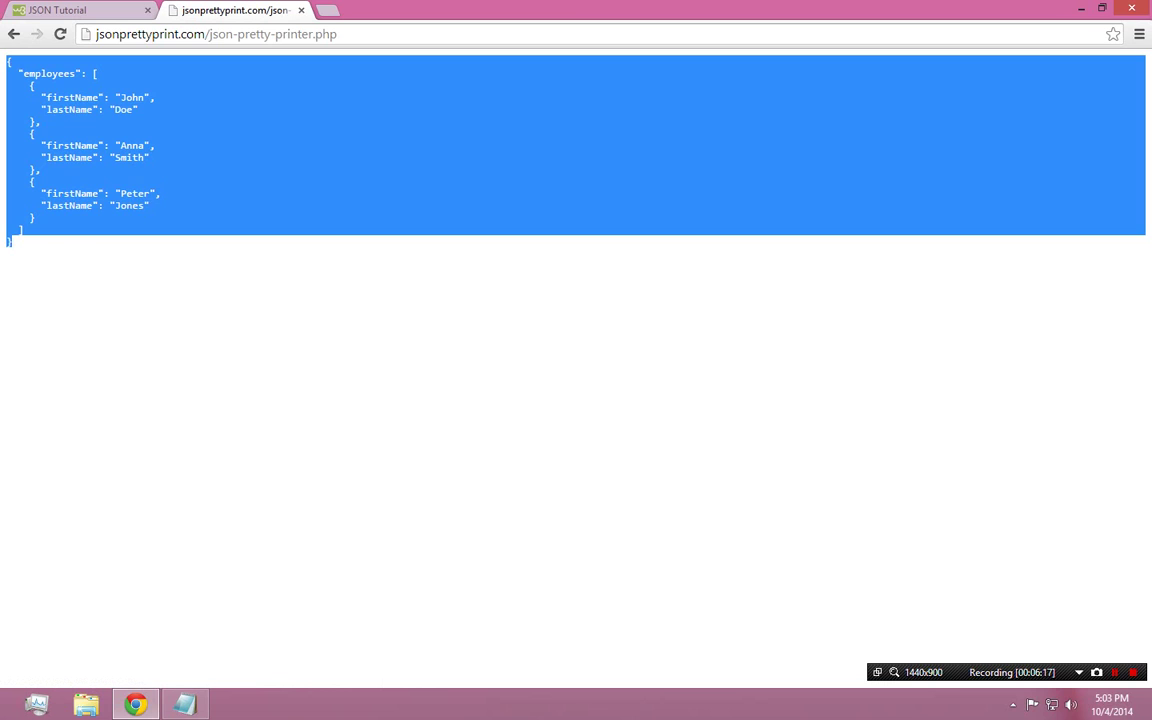
click(190, 165)
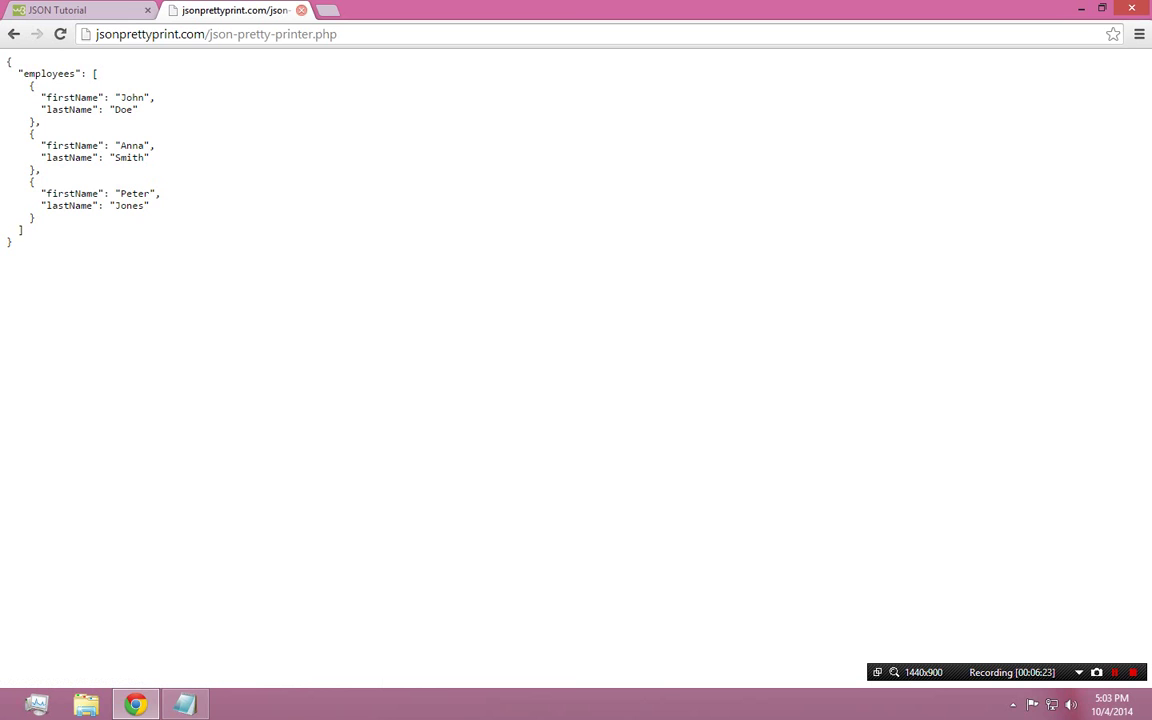
- Close the pretty-print result and look over the JSON Tutorial page down to the "What is JSON?" section
key(ctrl+w)
click(536, 367)
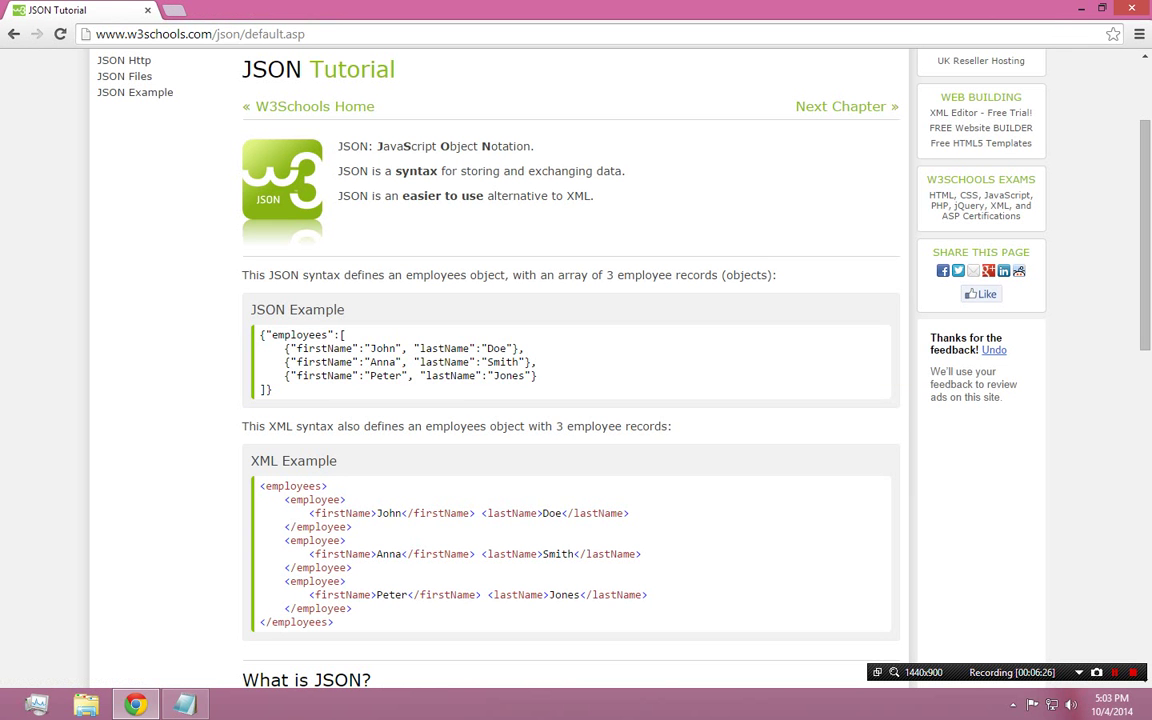
scroll(130, 158, up, 2)
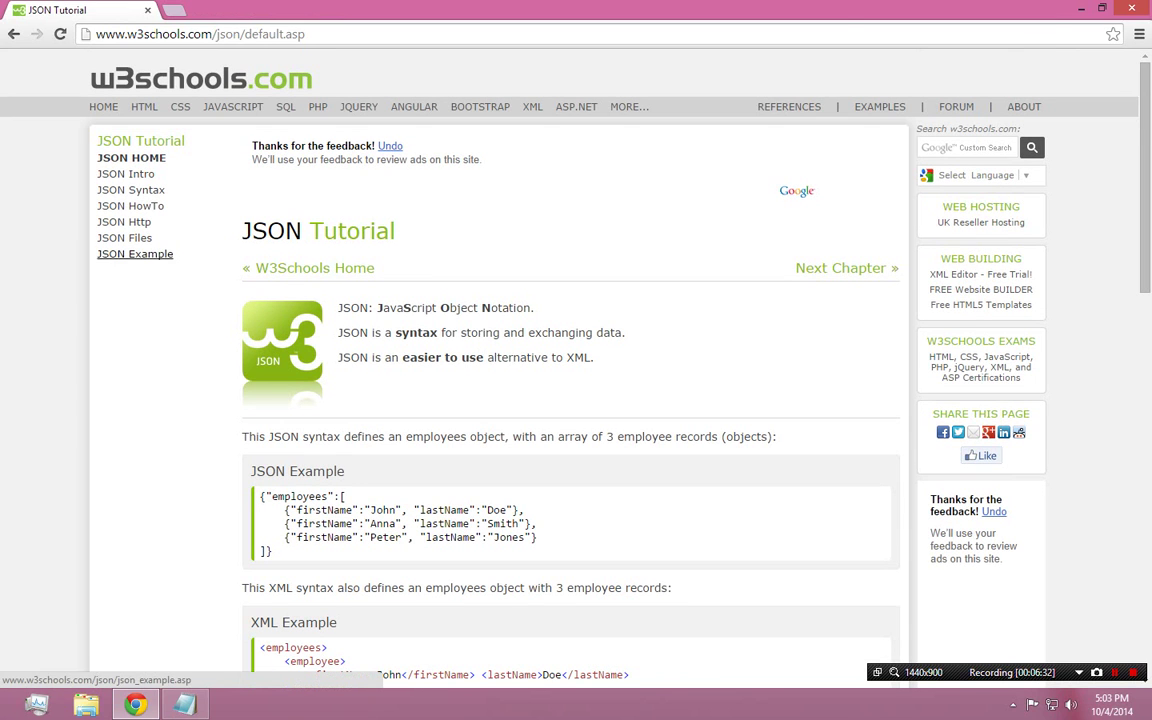
scroll(135, 260, down, 1)
scroll(570, 400, down, 4)
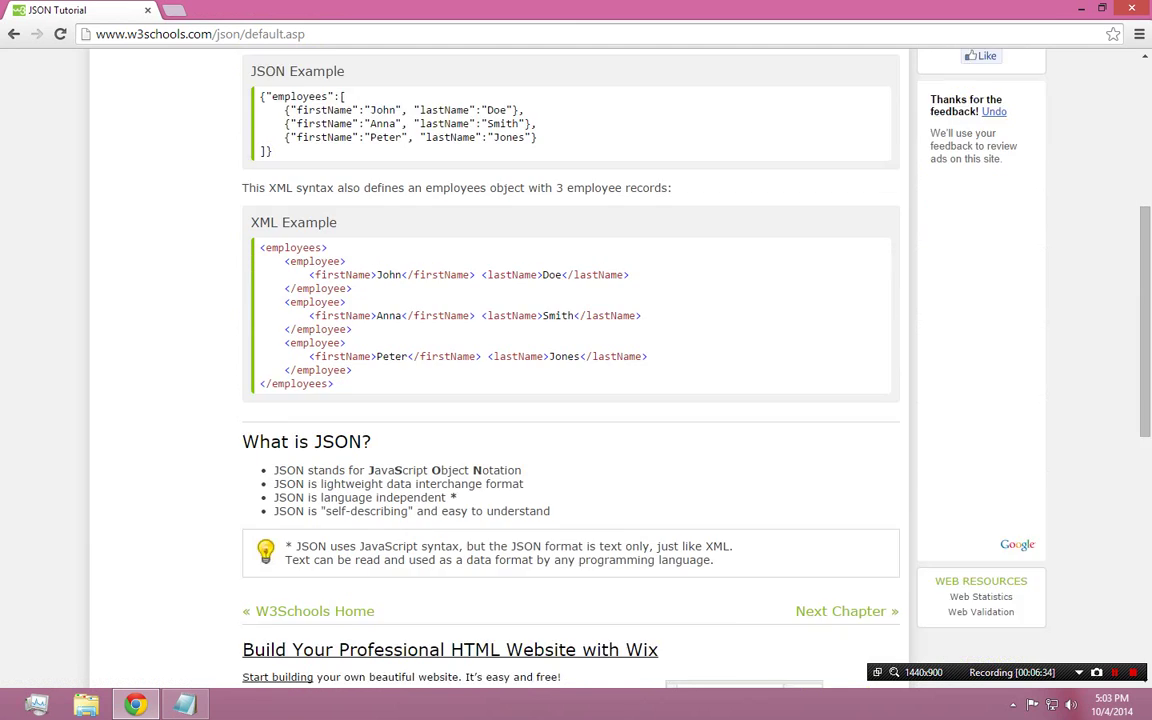
scroll(570, 400, up, 3)
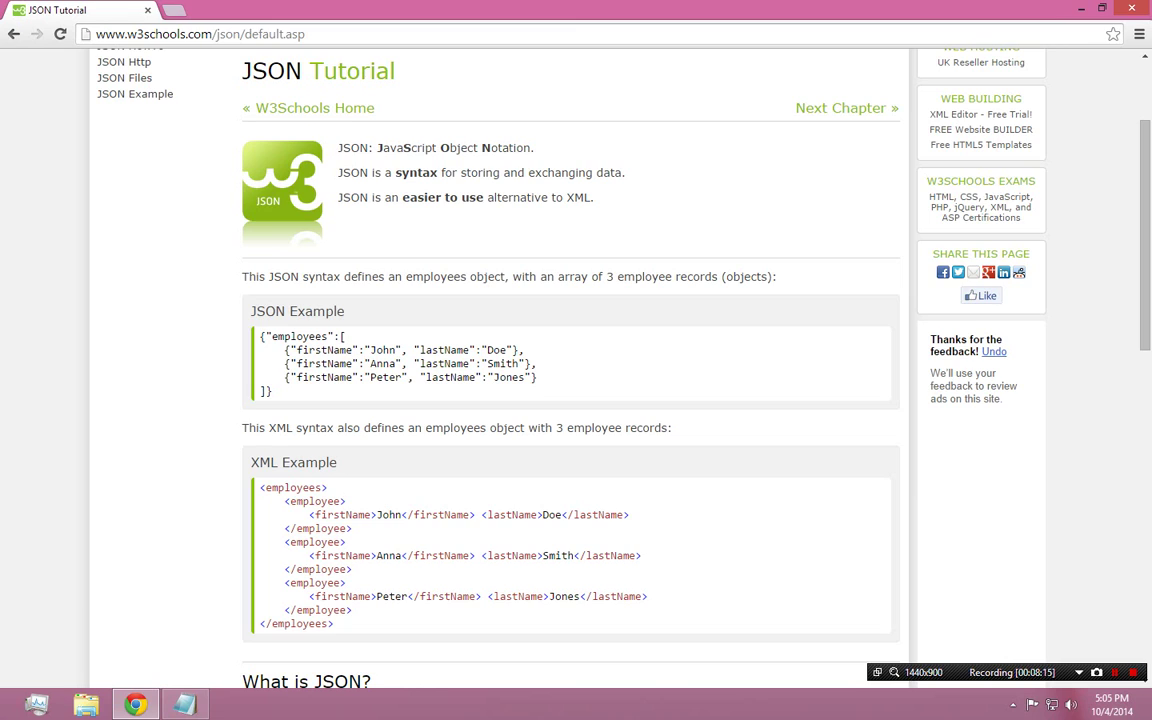
- Examine the "JSON Example" heading and the sentence above it that introduces the JSON syntax
double_click(268, 311)
double_click(316, 311)
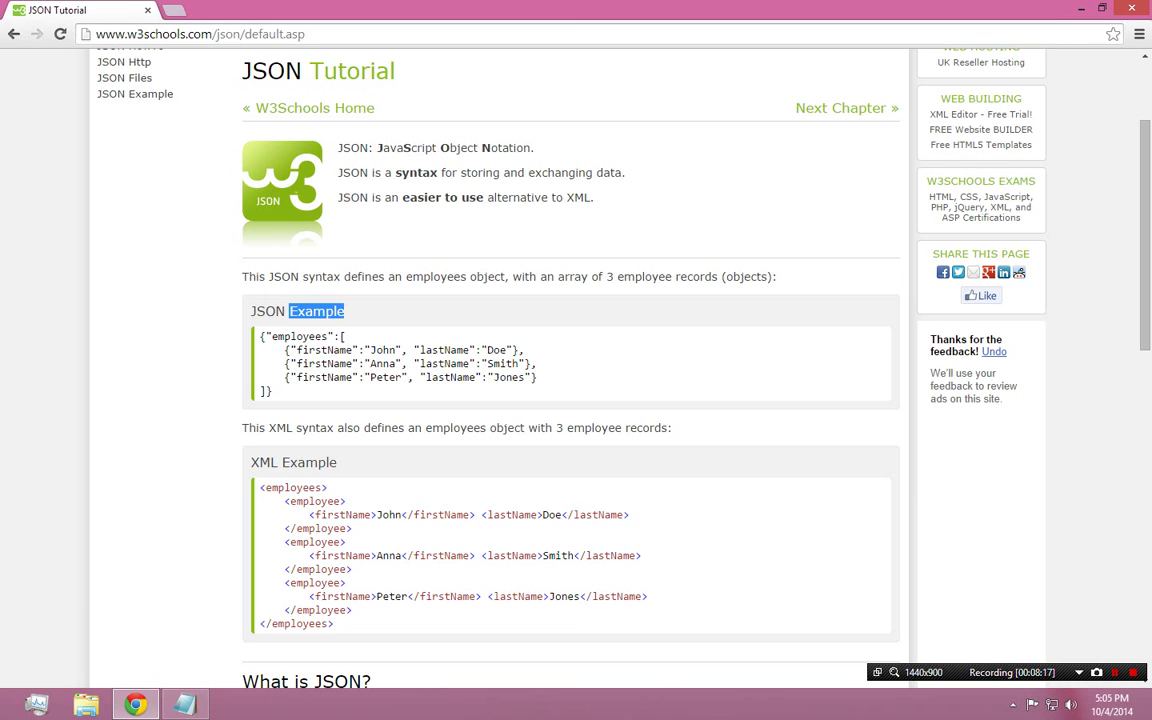
click(362, 316)
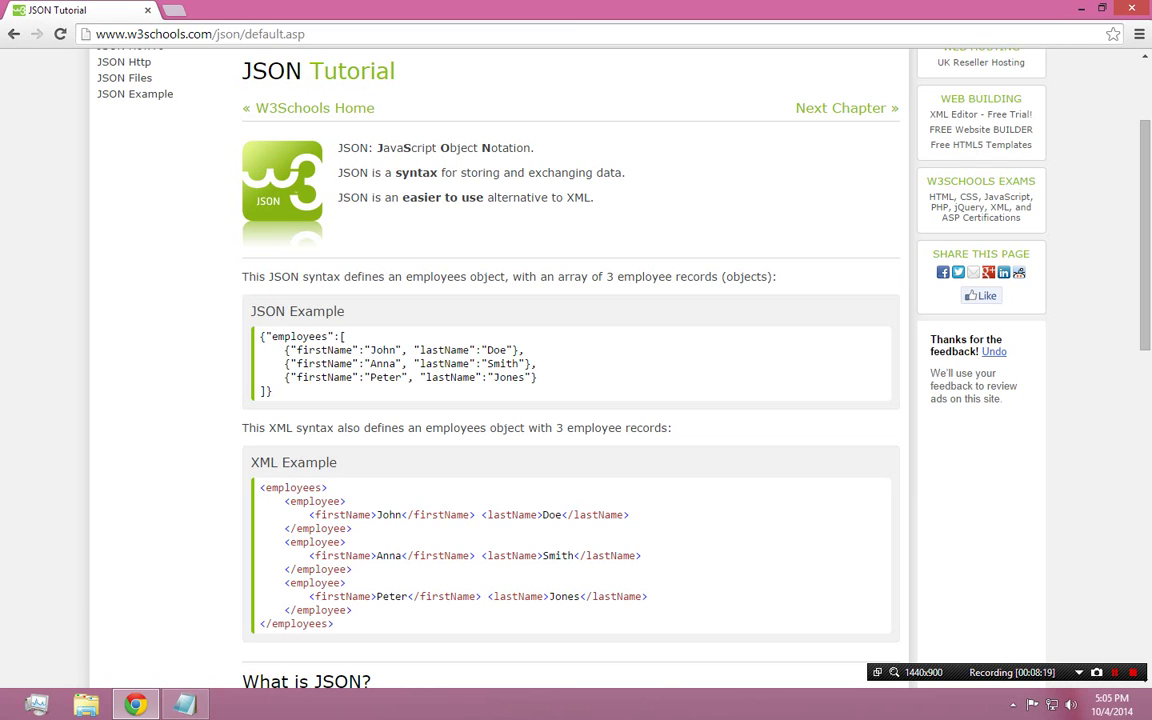
double_click(284, 276)
click(284, 276)
double_click(322, 276)
click(322, 276)
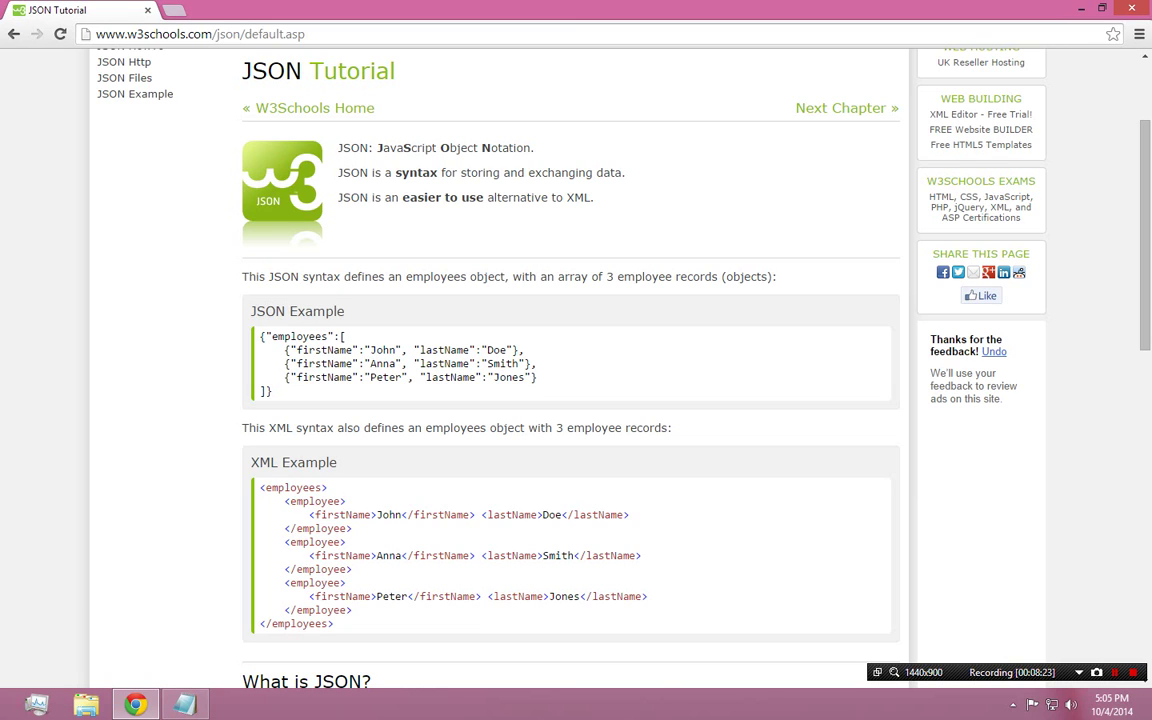